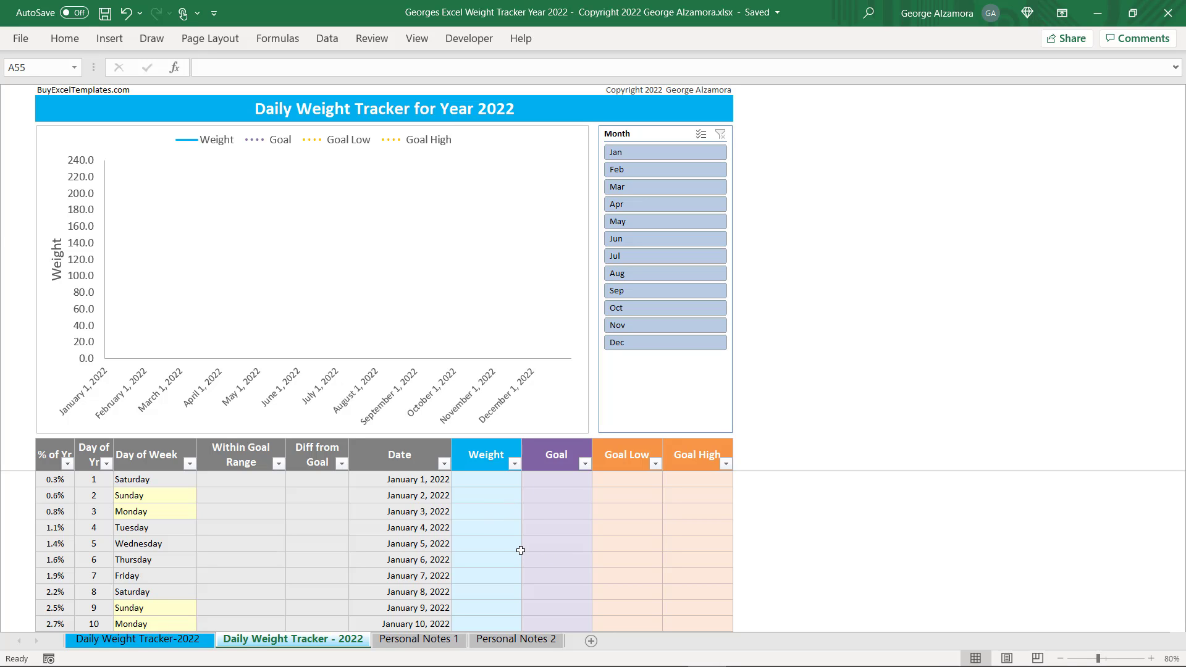
Review the Weight, Goal, Goal Low and Goal High columns, then select January 1's Goal cell
left_click(485, 463)
left_click(556, 460)
left_click(627, 459)
left_click(697, 454)
left_click(474, 460)
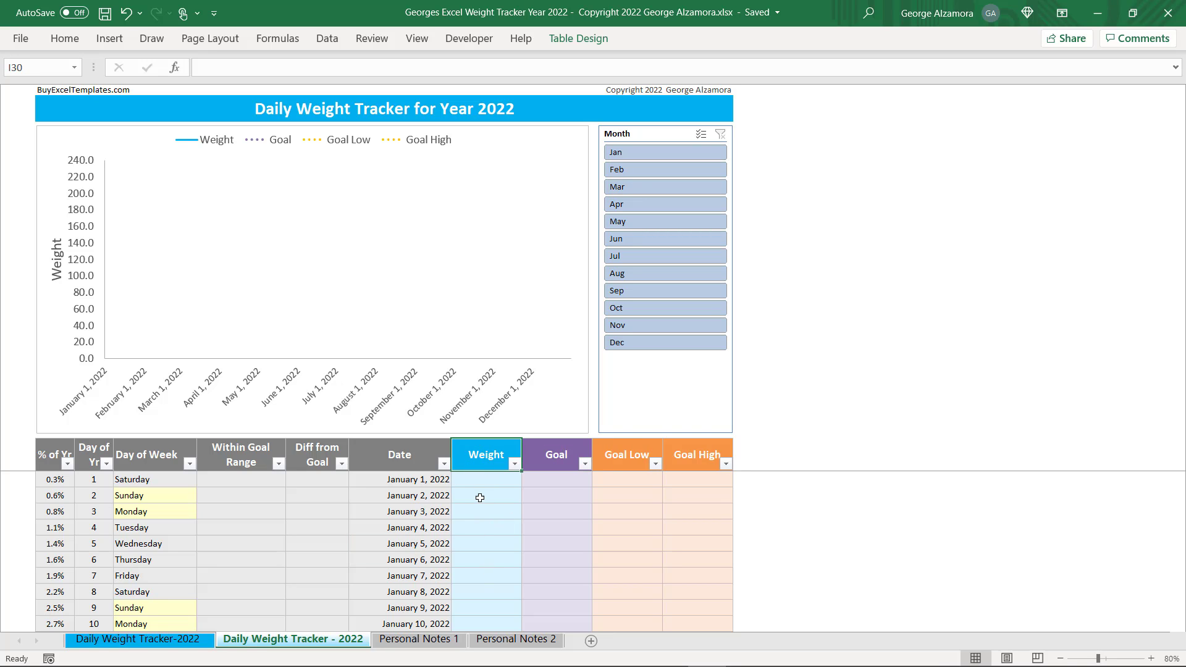
key("Right")
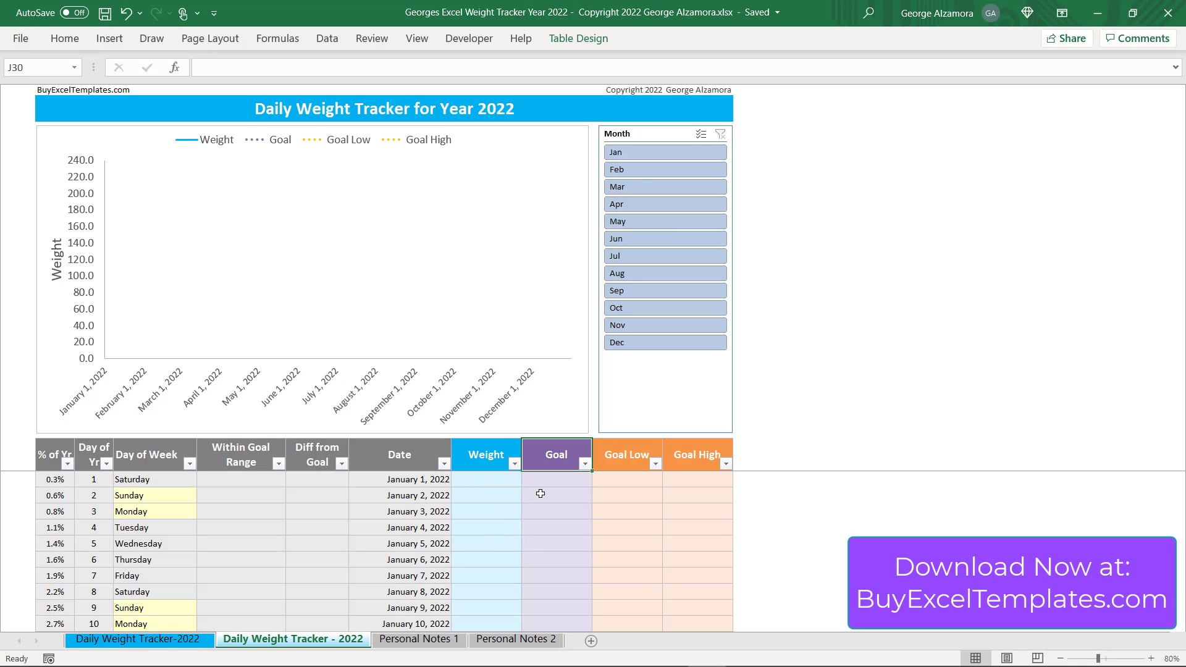
left_click(626, 459)
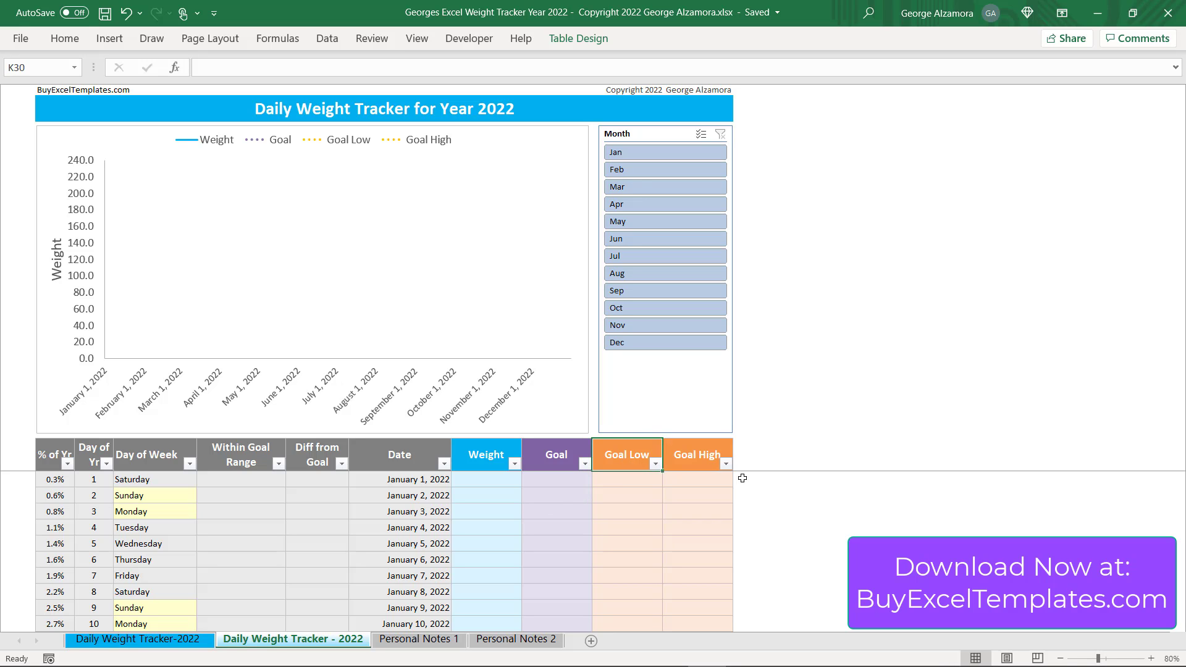
left_click(555, 480)
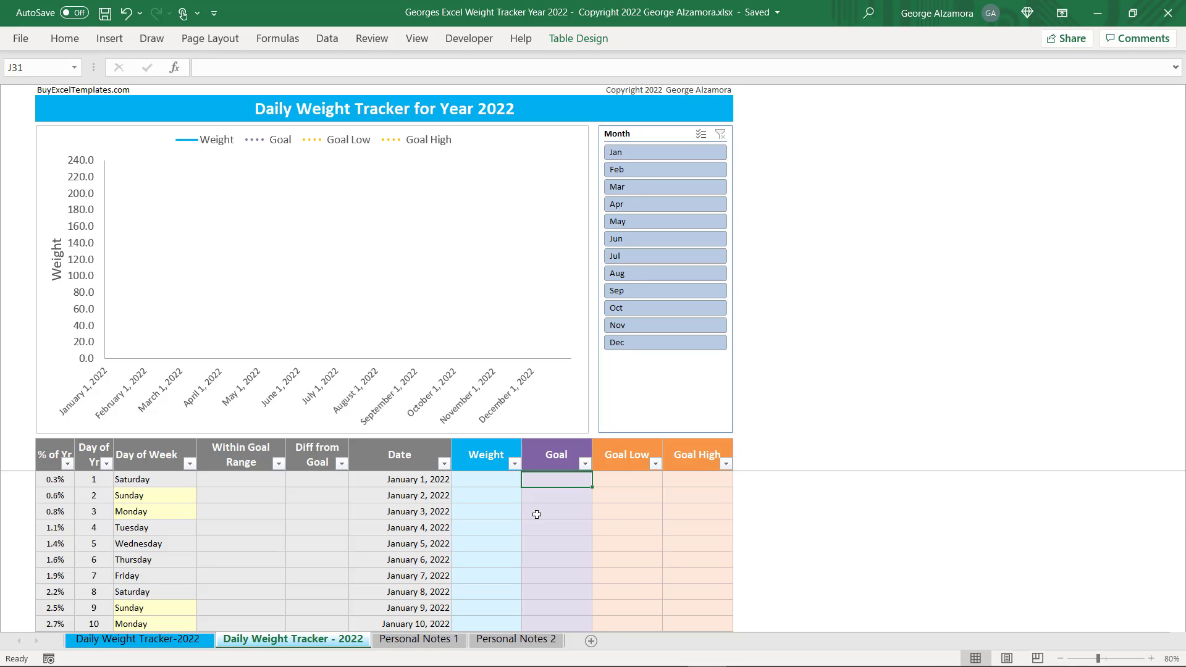
Enter January 1 goals: Goal 150, Goal Low 147, Goal High 153
type("15")
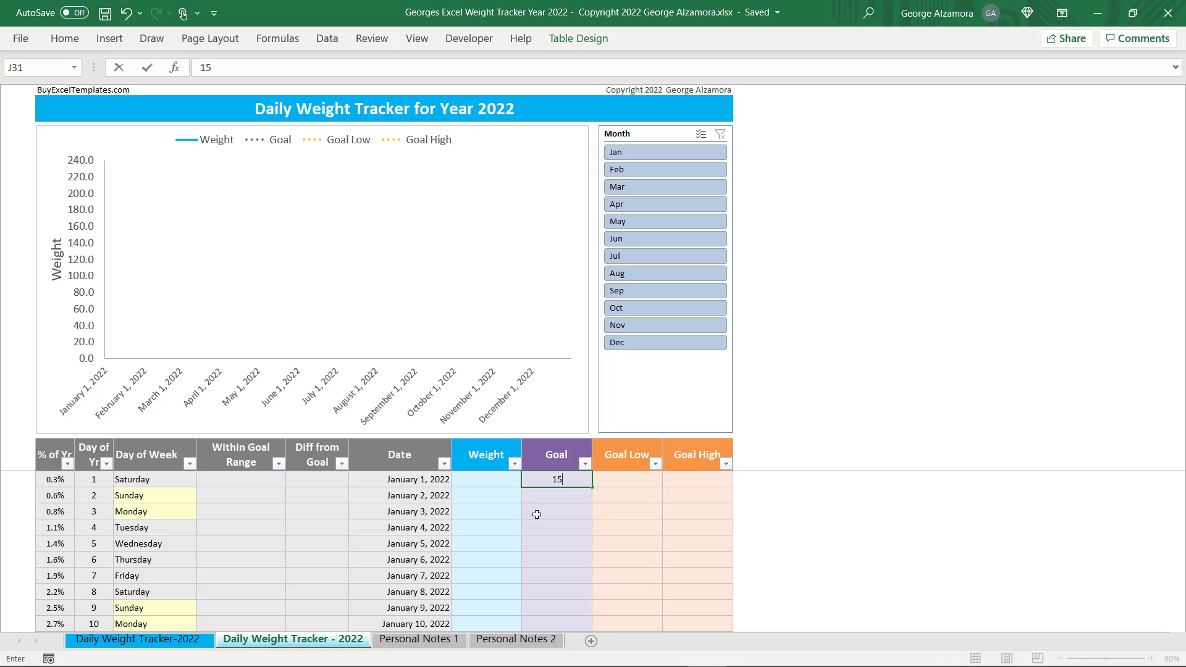
type("0")
key("Return")
key("Right")
type("14")
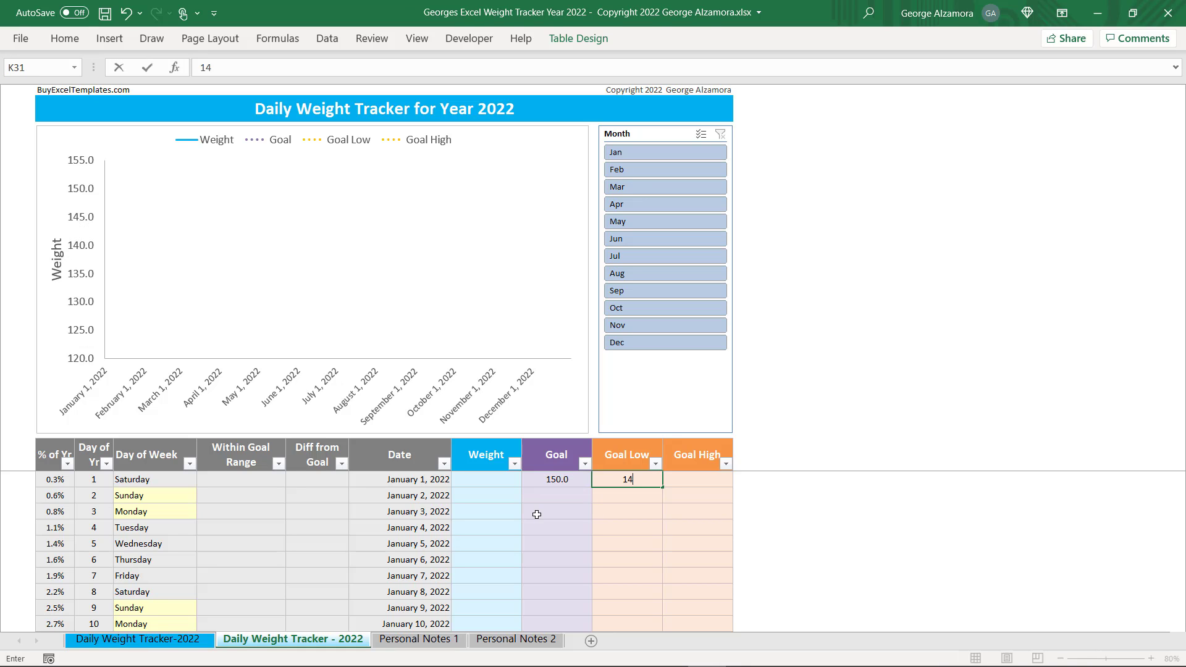
type("7")
key("Tab")
type("153")
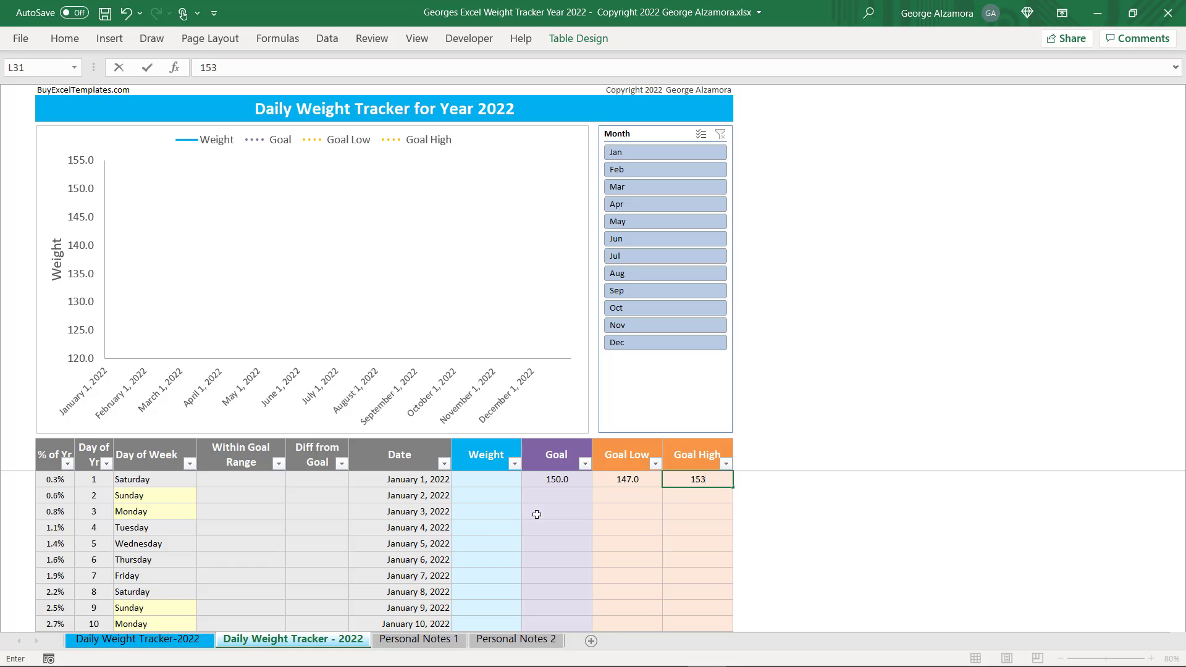
key("Tab")
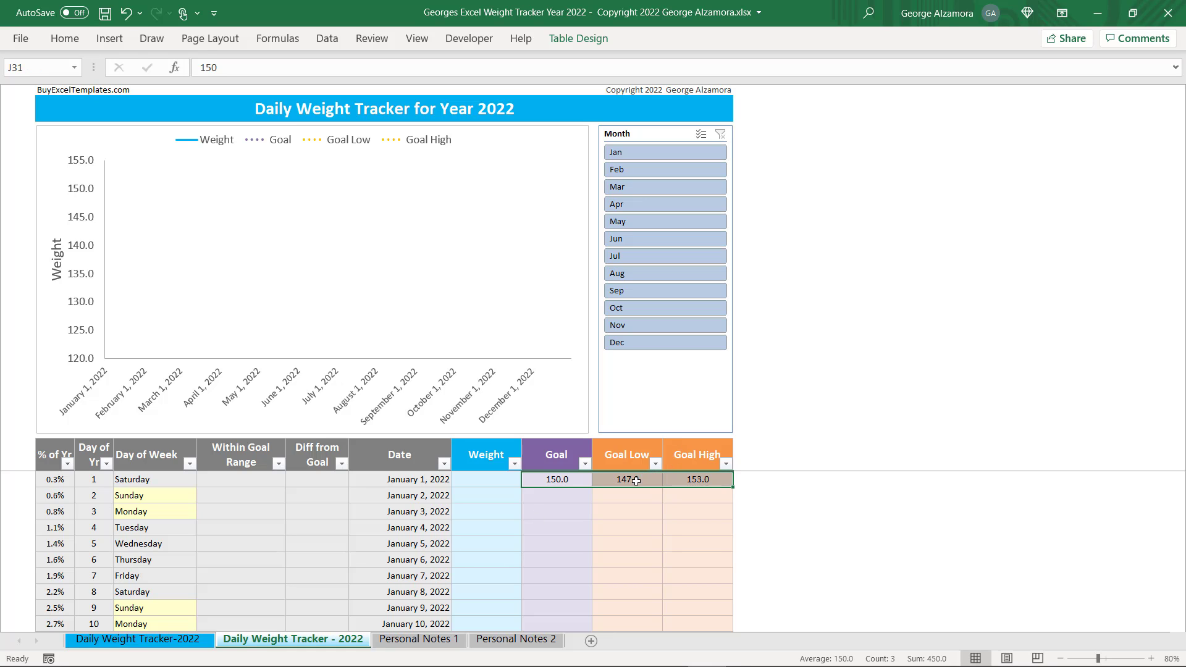
Copy the three goal values and paste them as values down through December 31
right_click(633, 485)
left_click(725, 221)
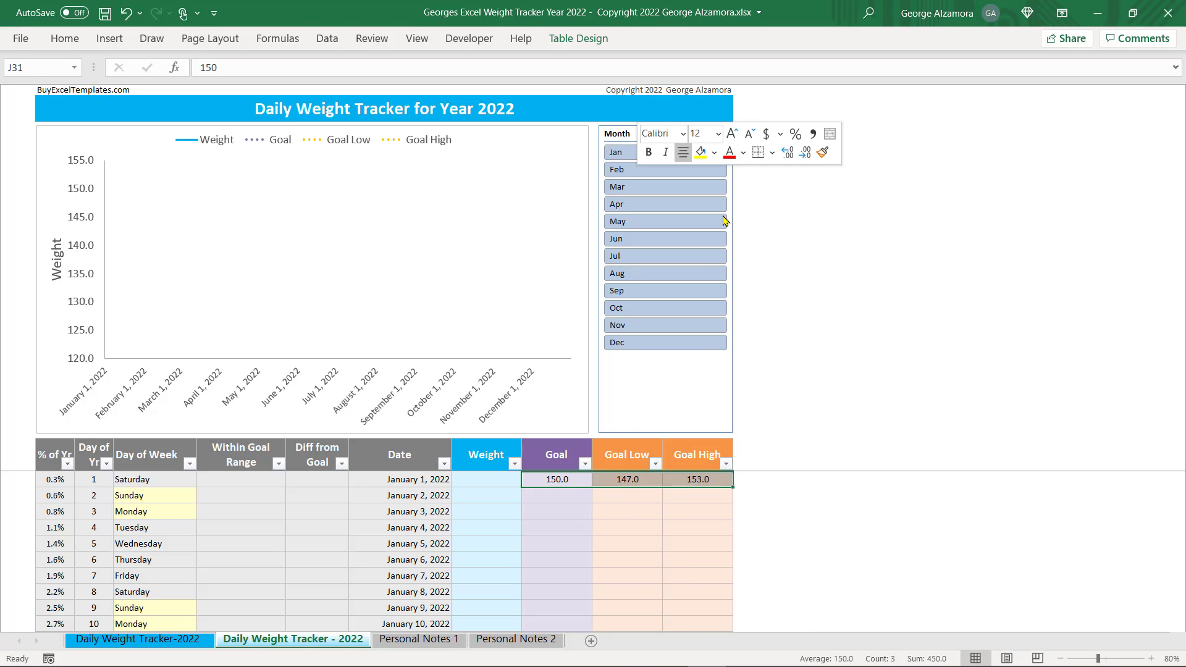
key("Down")
key("ctrl+shift+Down")
scroll(595, 519, "down", 1)
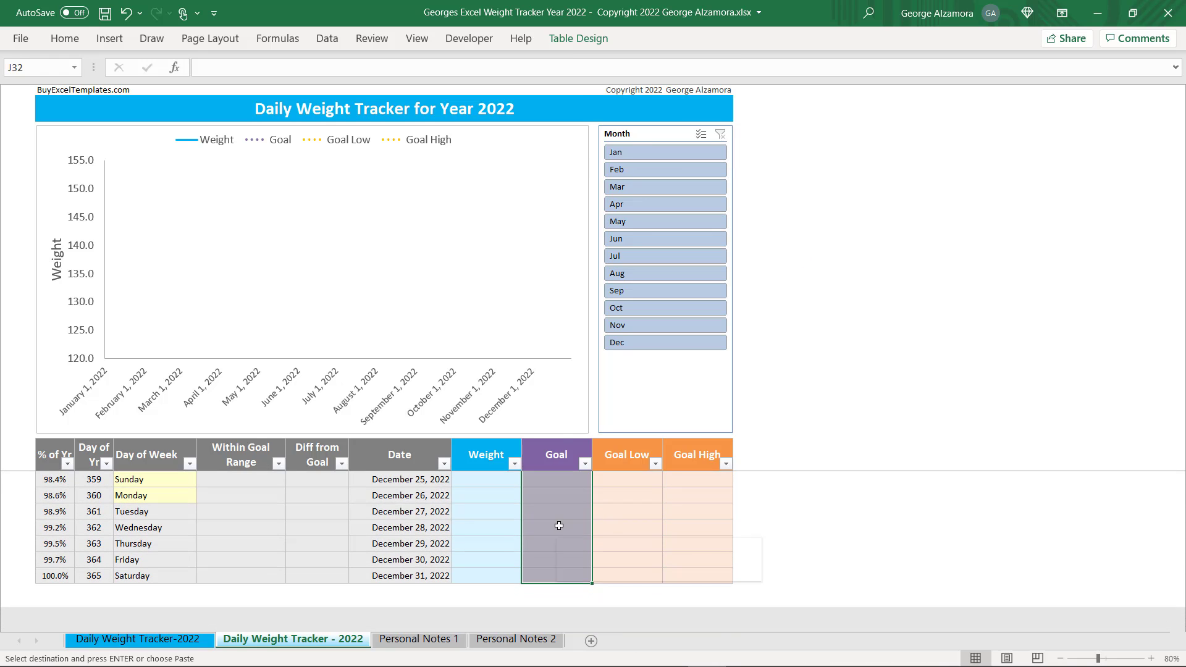
right_click(558, 525)
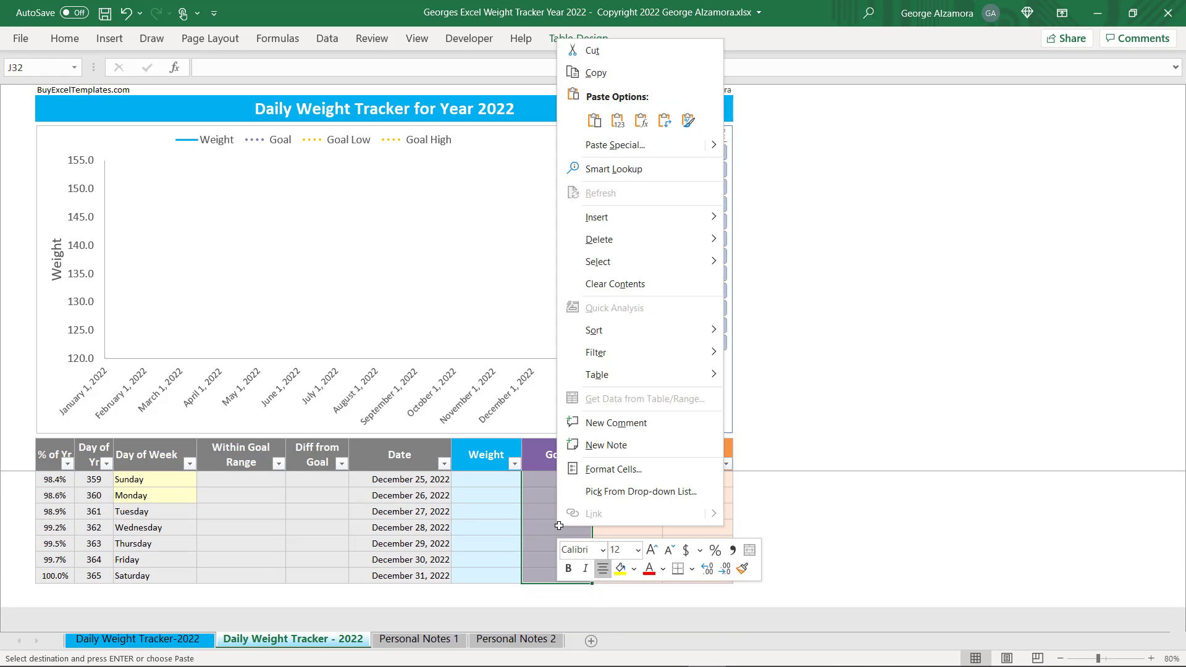
left_click(618, 120)
key("Escape")
key("ctrl+Home")
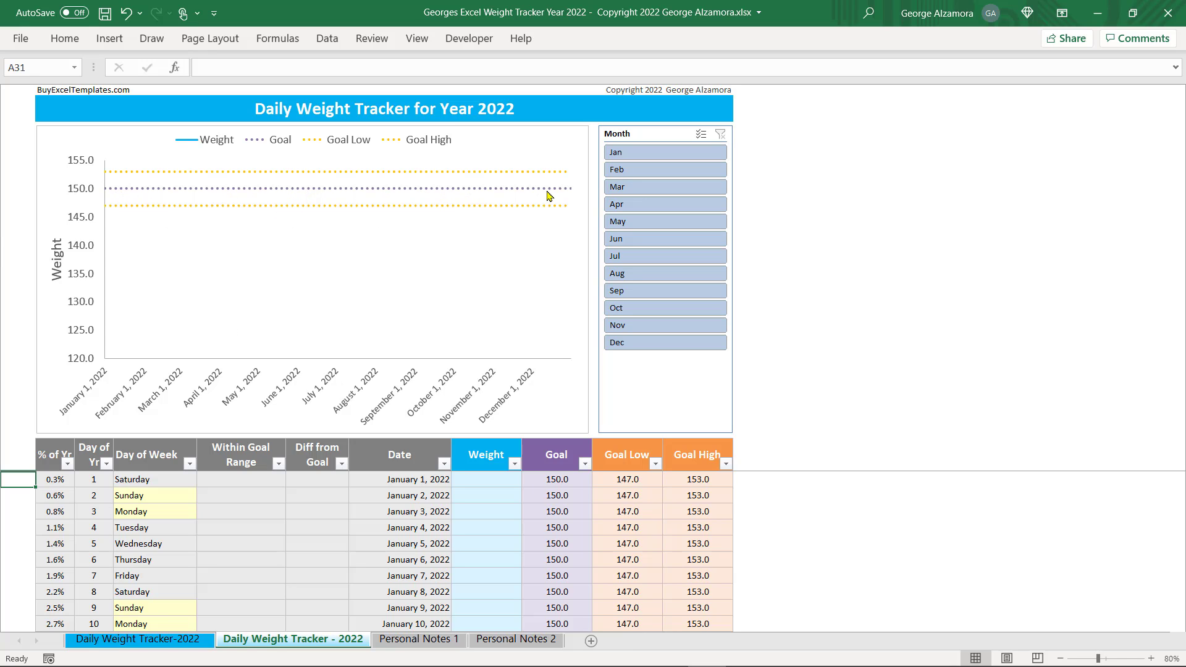
left_click(546, 449)
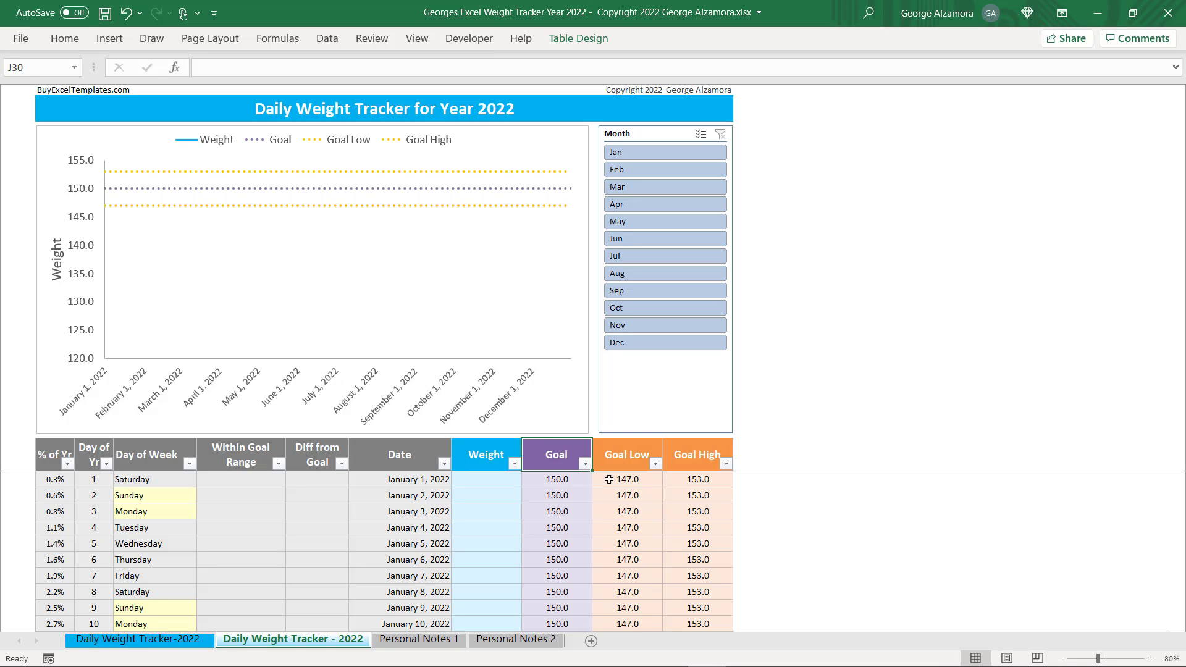
left_click(638, 467)
left_click(686, 459)
left_click(629, 454)
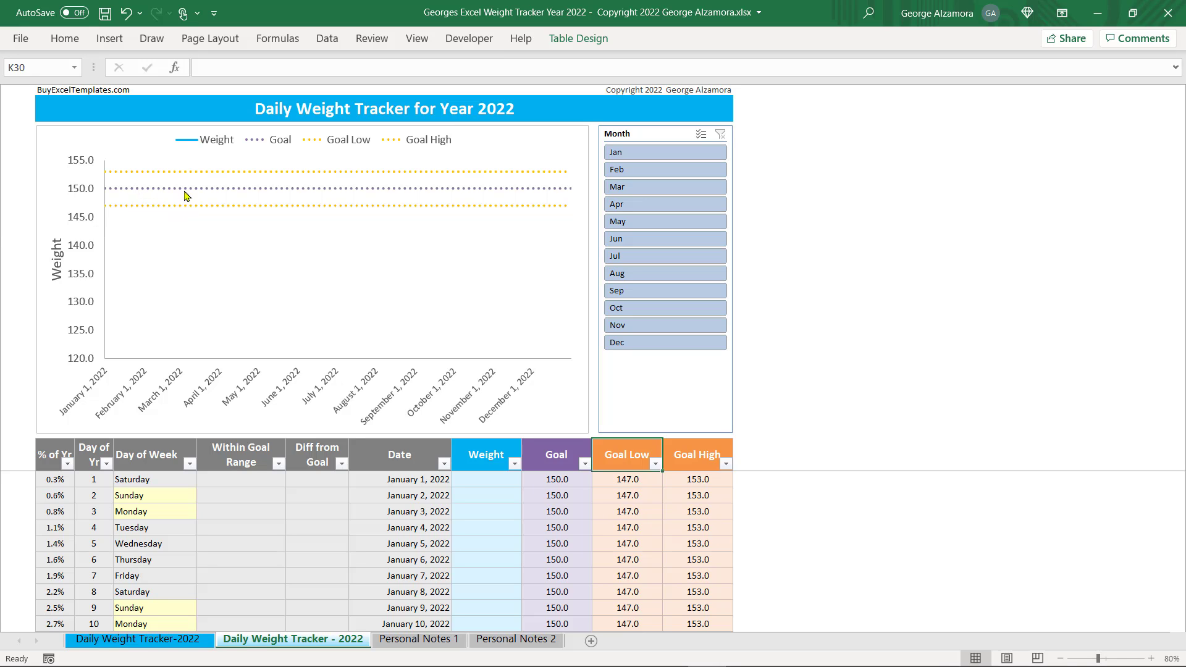
mouse_move(176, 211)
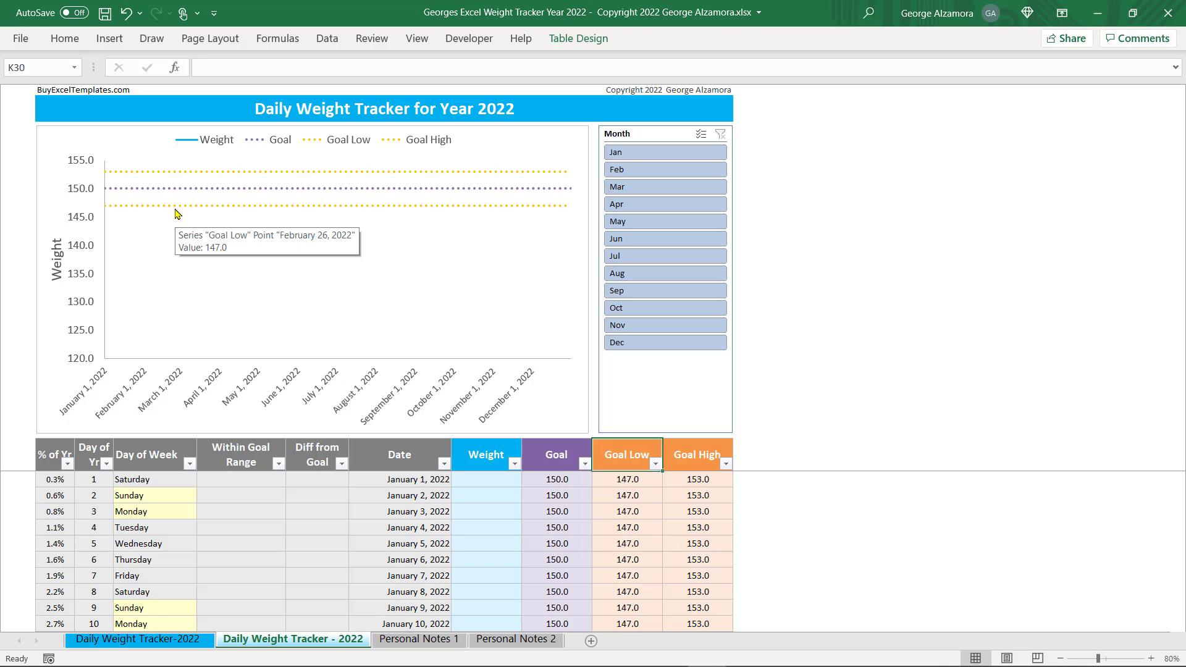
left_click(414, 480)
left_click(485, 482)
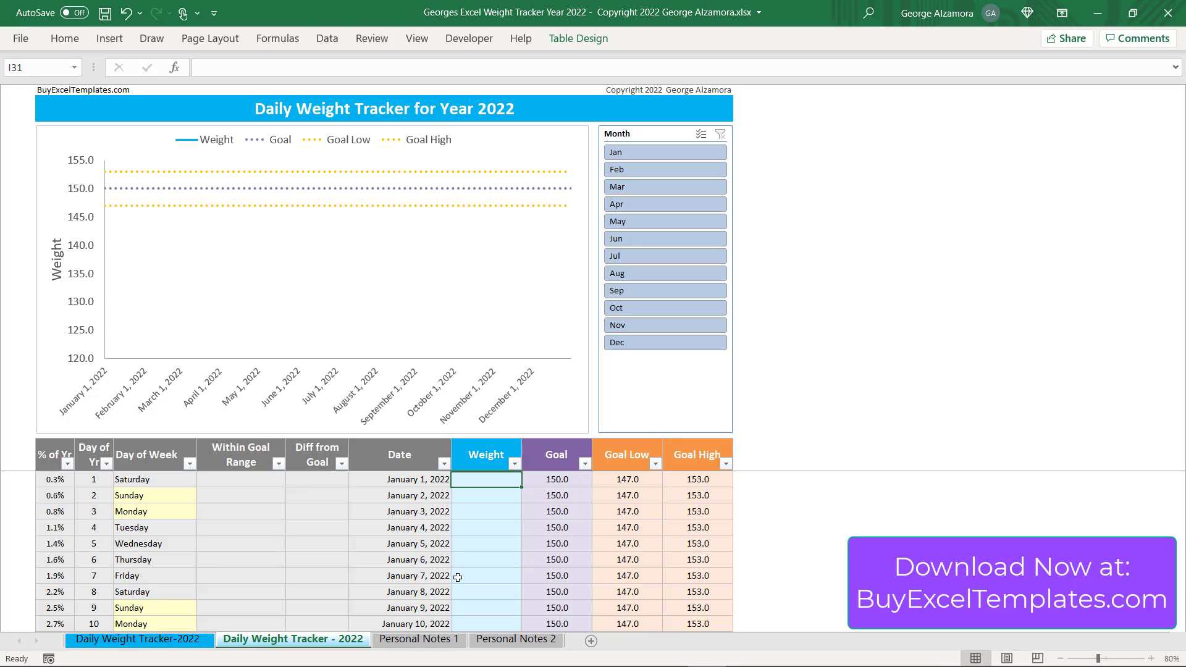
Enter January 1–12 weights 180, 181, 182, 183, 183, 184, 183, 183, 182, 182, 181, 181, then return to the Weight header
type("1")
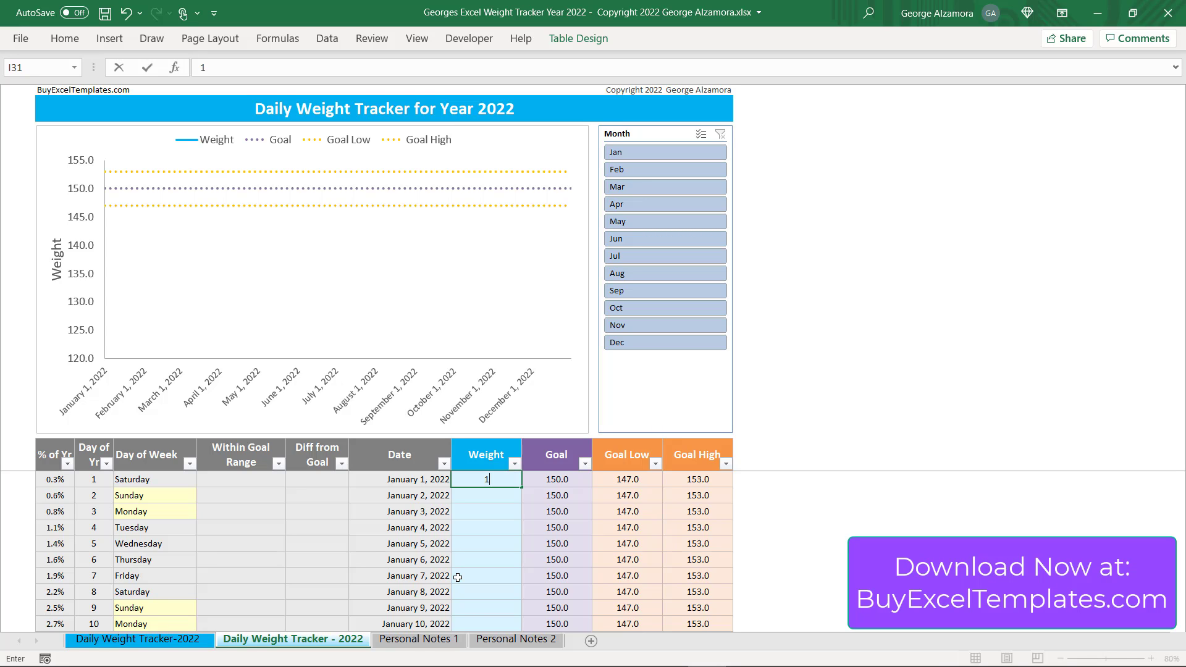
type("80")
key("Return")
type("181")
key("Return")
type("182")
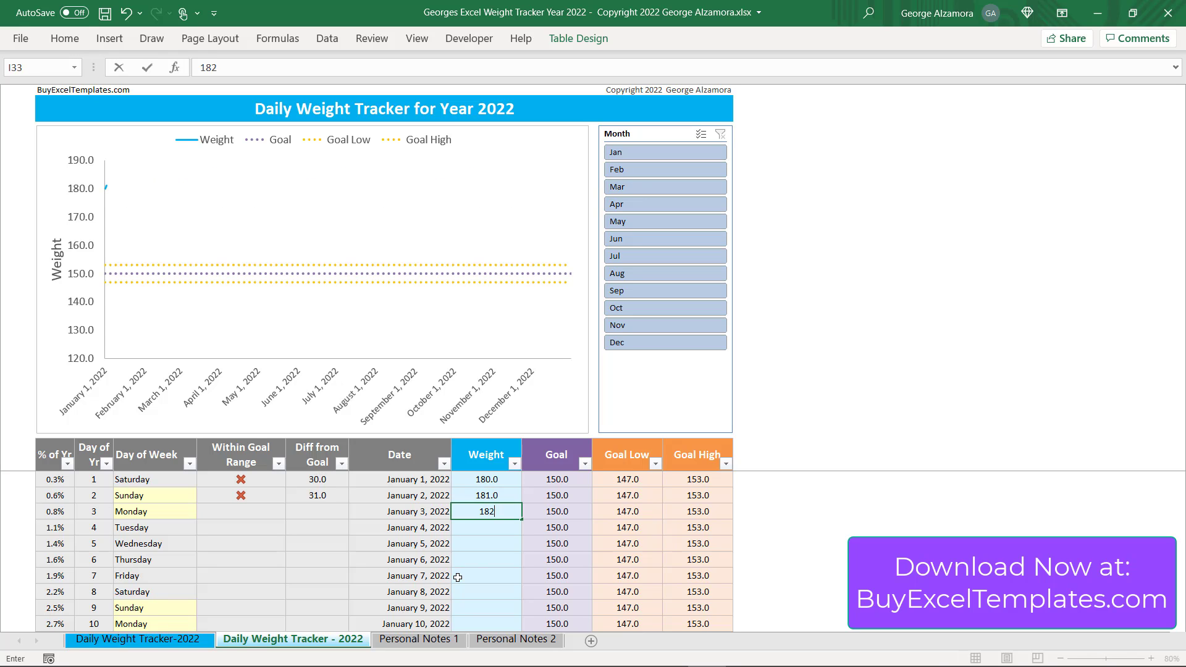
key("Return")
type("183")
key("Return")
type("183")
key("Return")
type("184")
key("Return")
type("183")
key("Return")
type("183")
key("Return")
type("182")
key("Return")
type("182")
key("Return")
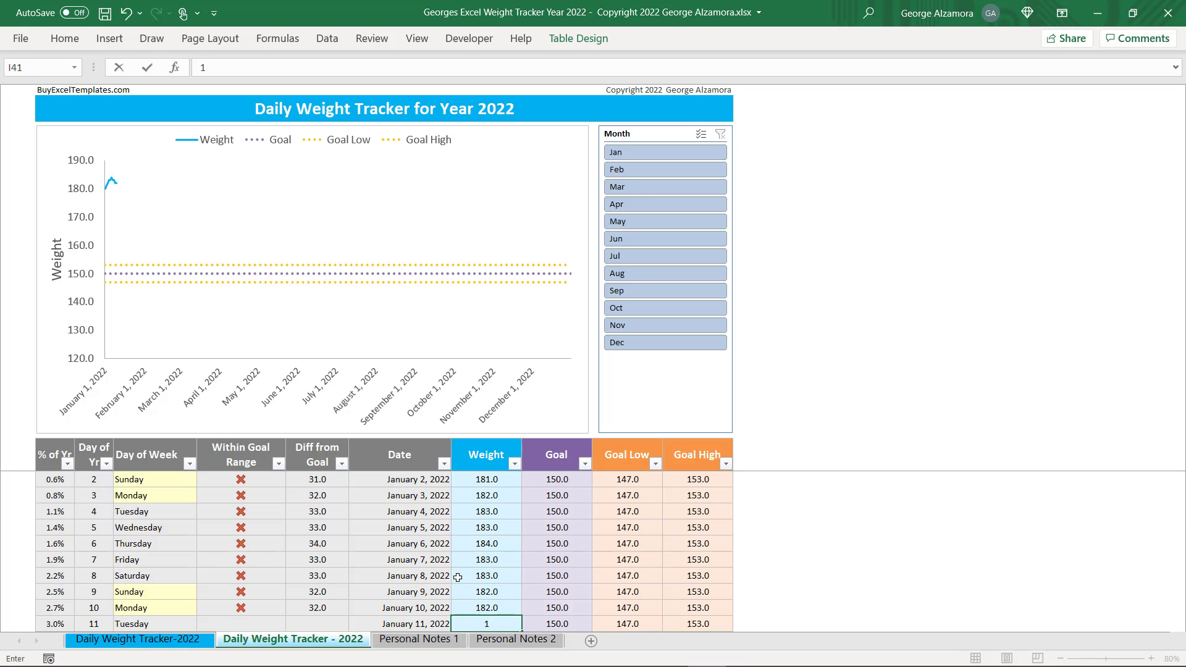
type("181")
key("Return")
type("181")
key("Return")
key("Up")
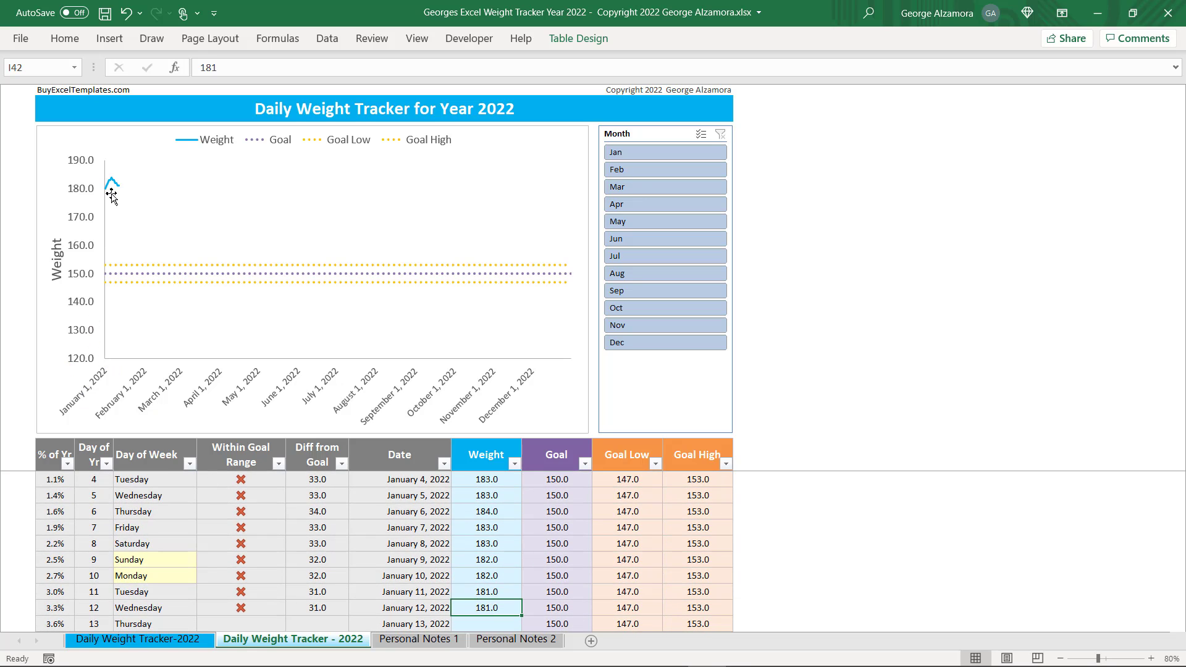
key("ctrl+Up")
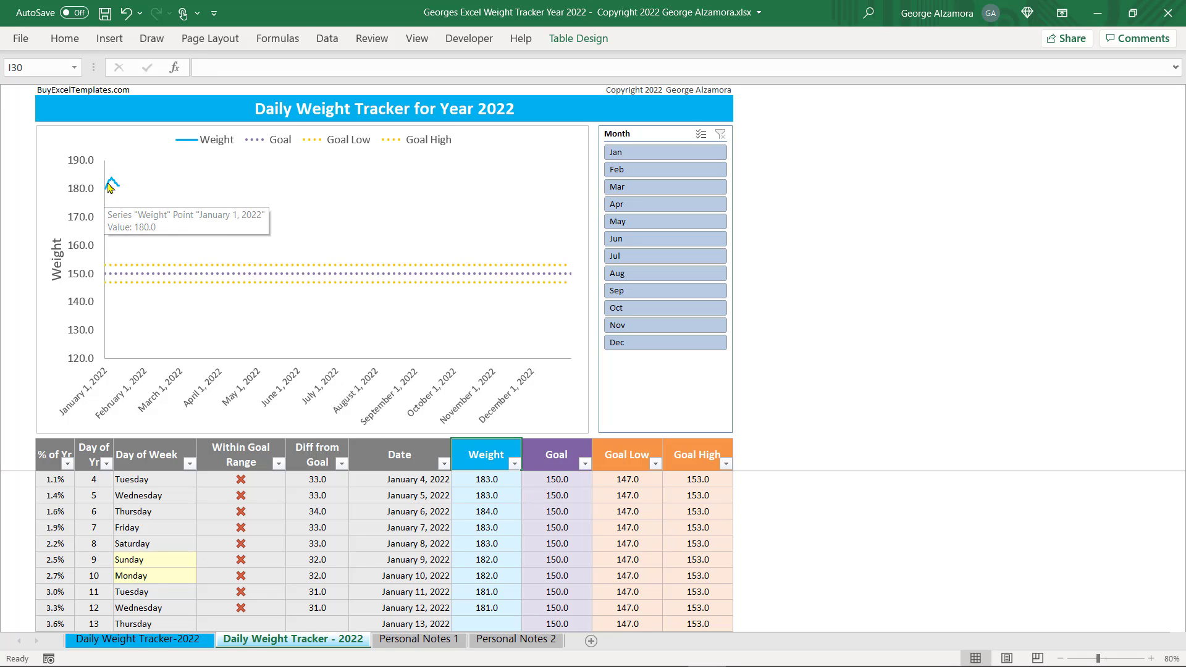
mouse_move(121, 187)
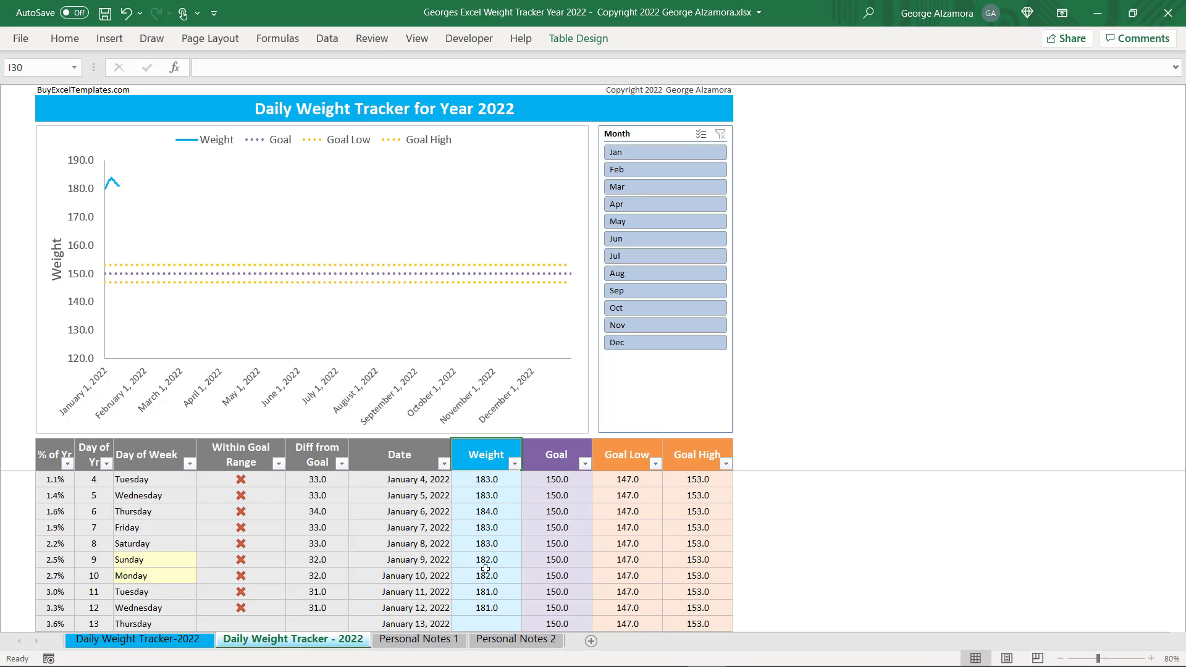
Switch to the Daily Weight Tracker-2022 sheet and select the January 1 weight of 180.0
left_click(133, 642)
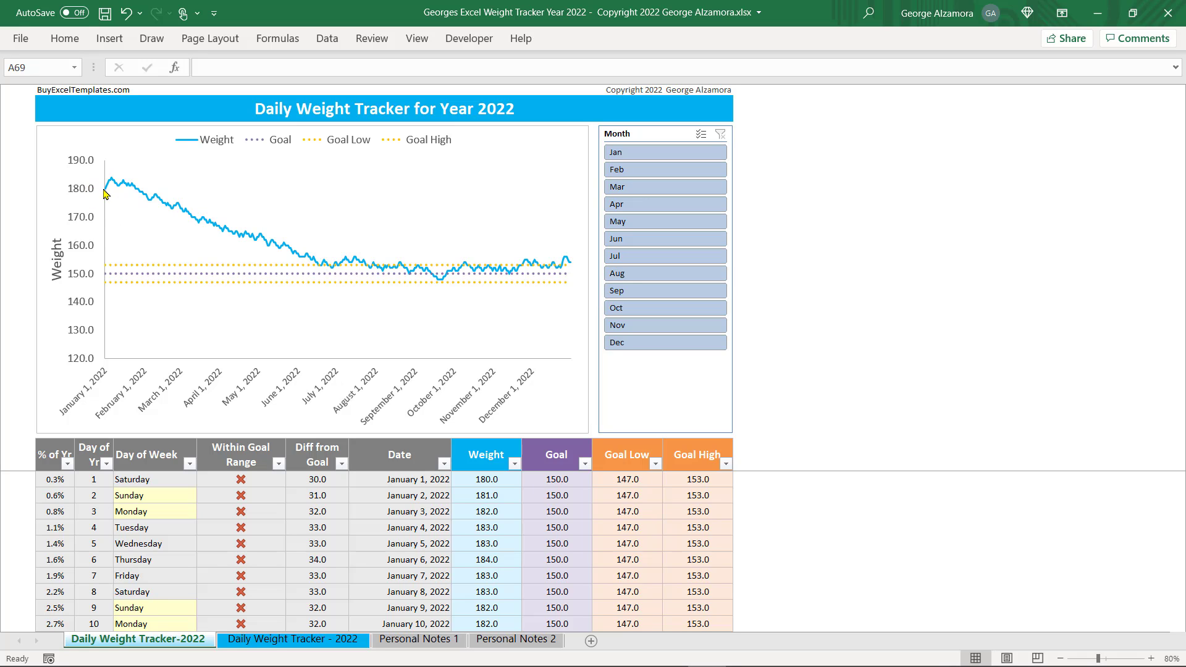
left_click(511, 484)
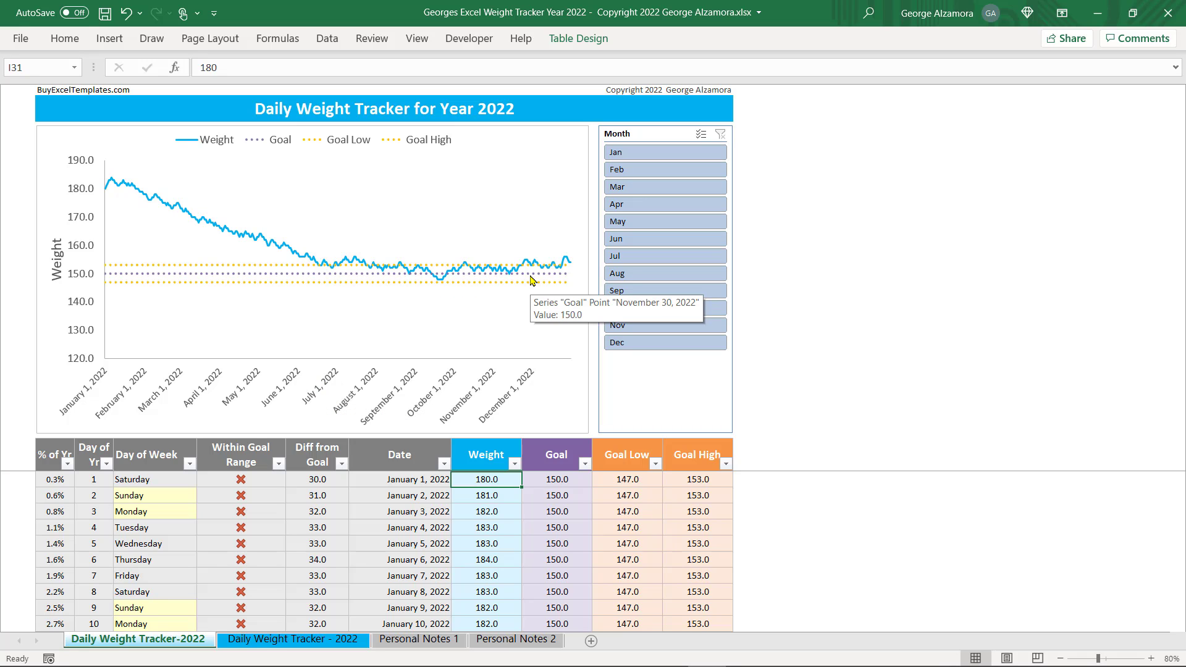
mouse_move(535, 279)
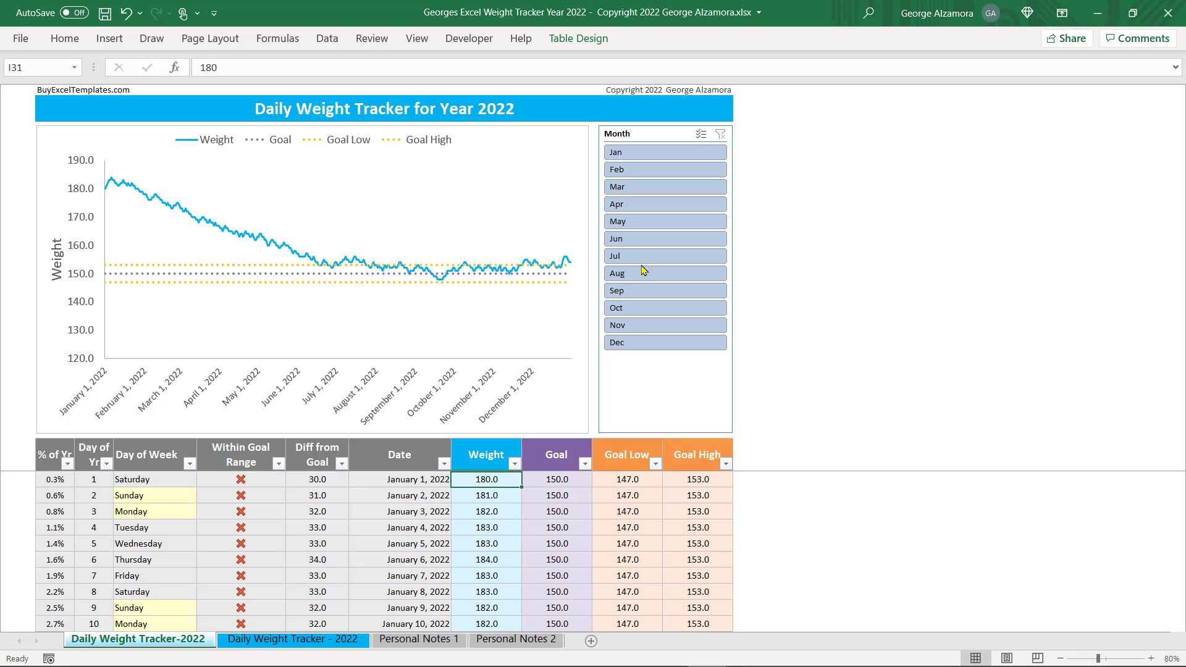
In the Month slicer, try May, then May–August, and finally keep only December
left_click(648, 224)
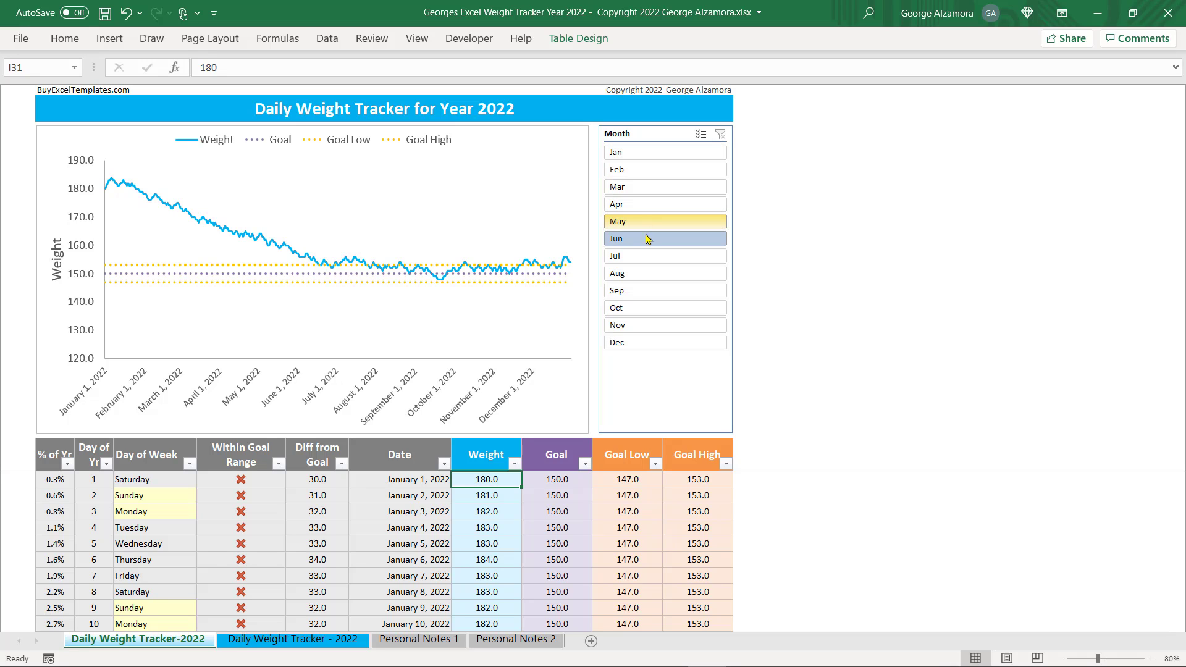
left_click_drag(648, 239, 648, 274)
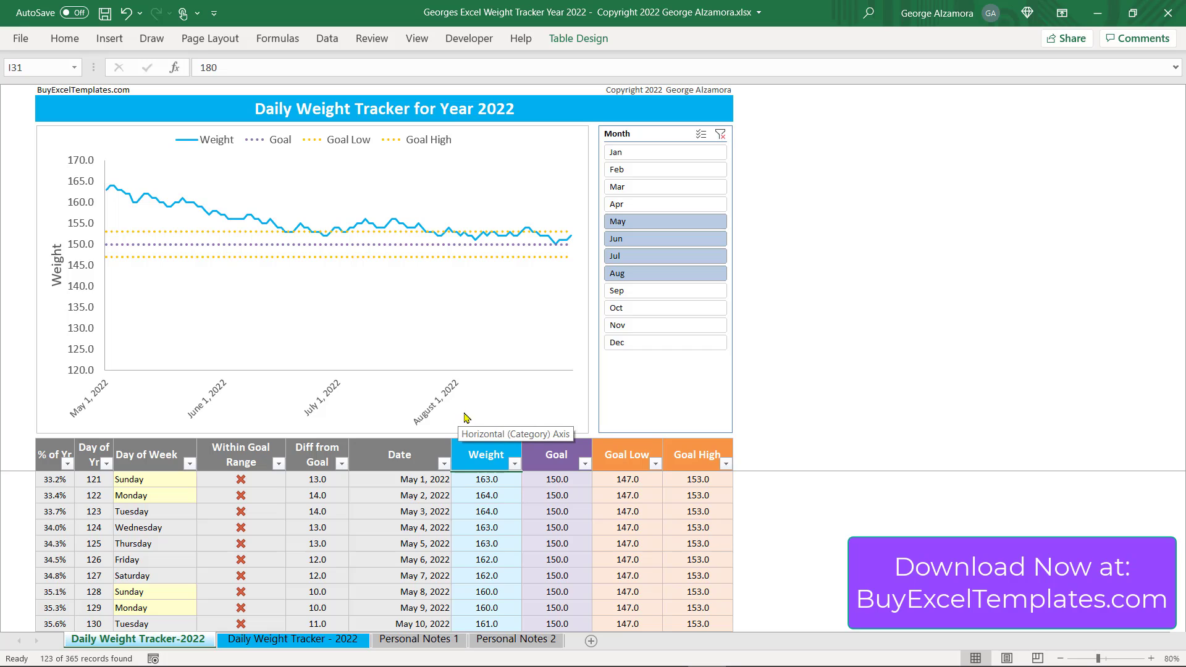
left_click(647, 346)
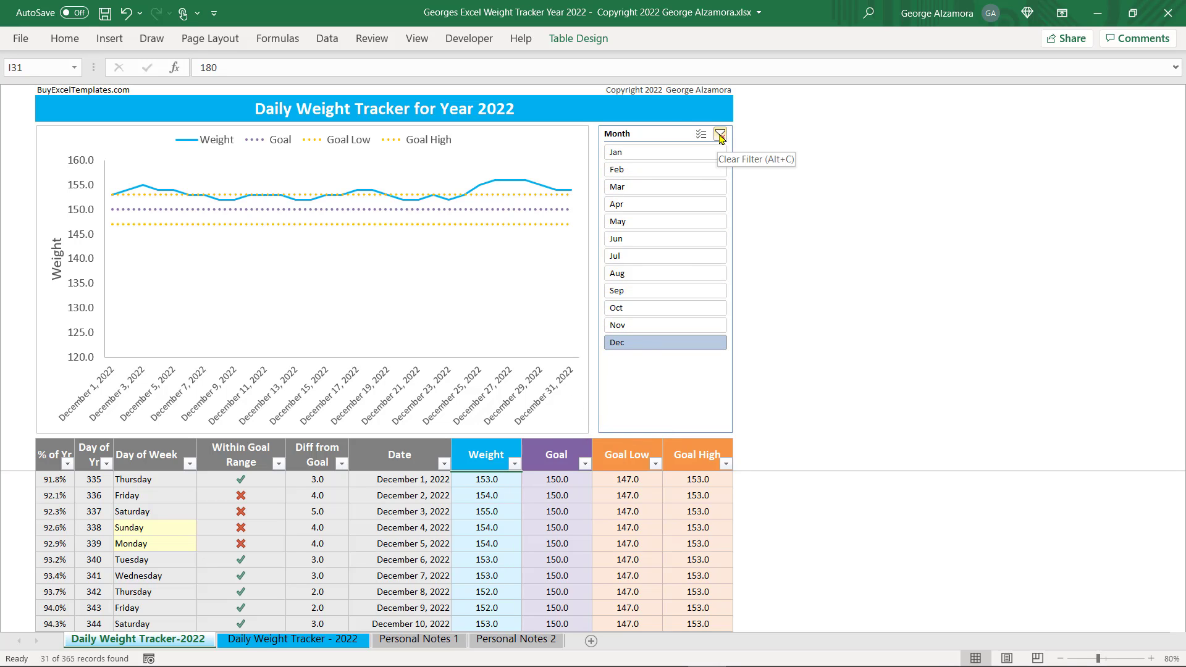
Clear the Month slicer filter and inspect the early-January % of Yr values
left_click(721, 135)
key("Left")
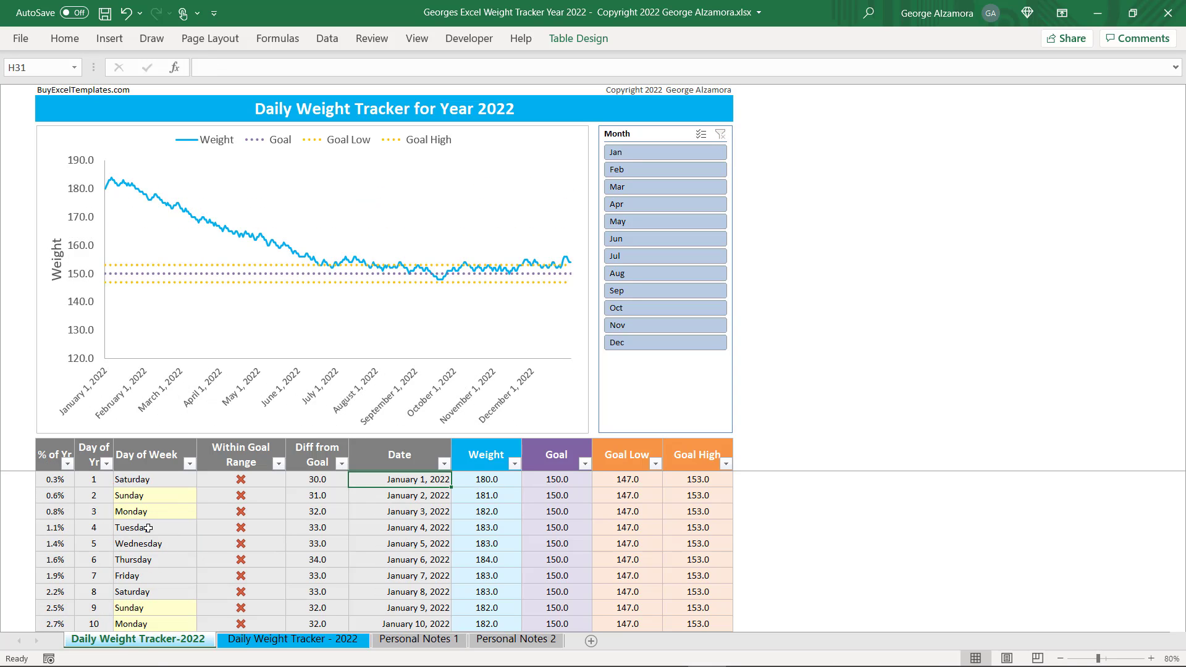
left_click(52, 479)
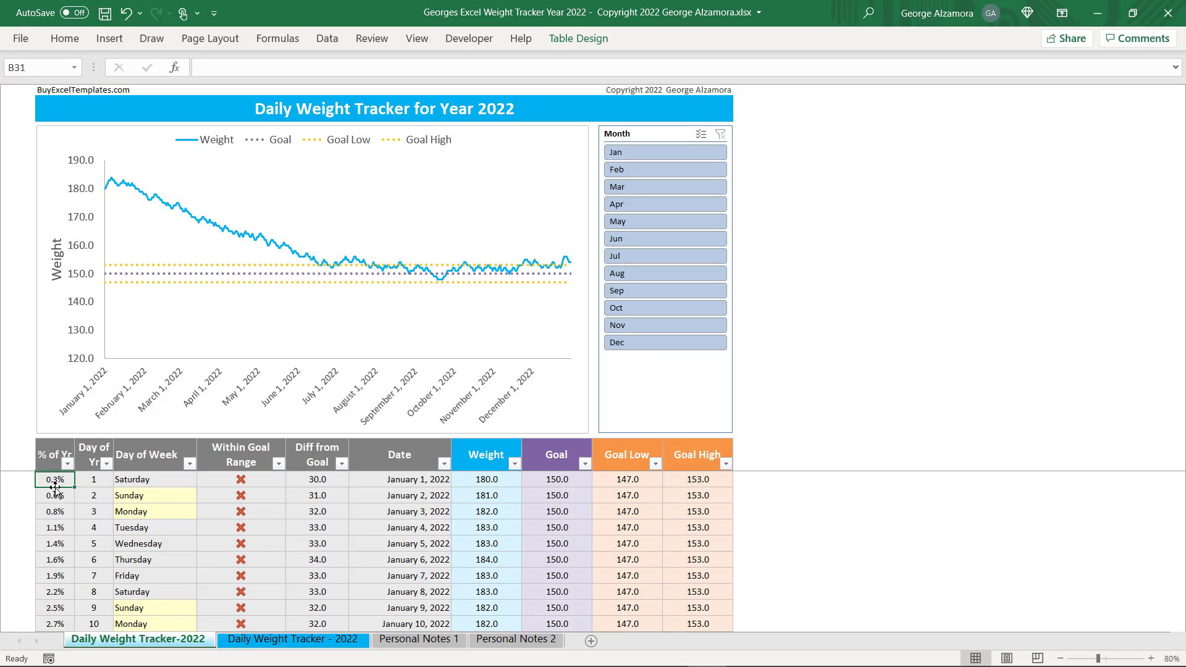
left_click(64, 527)
left_click(64, 560)
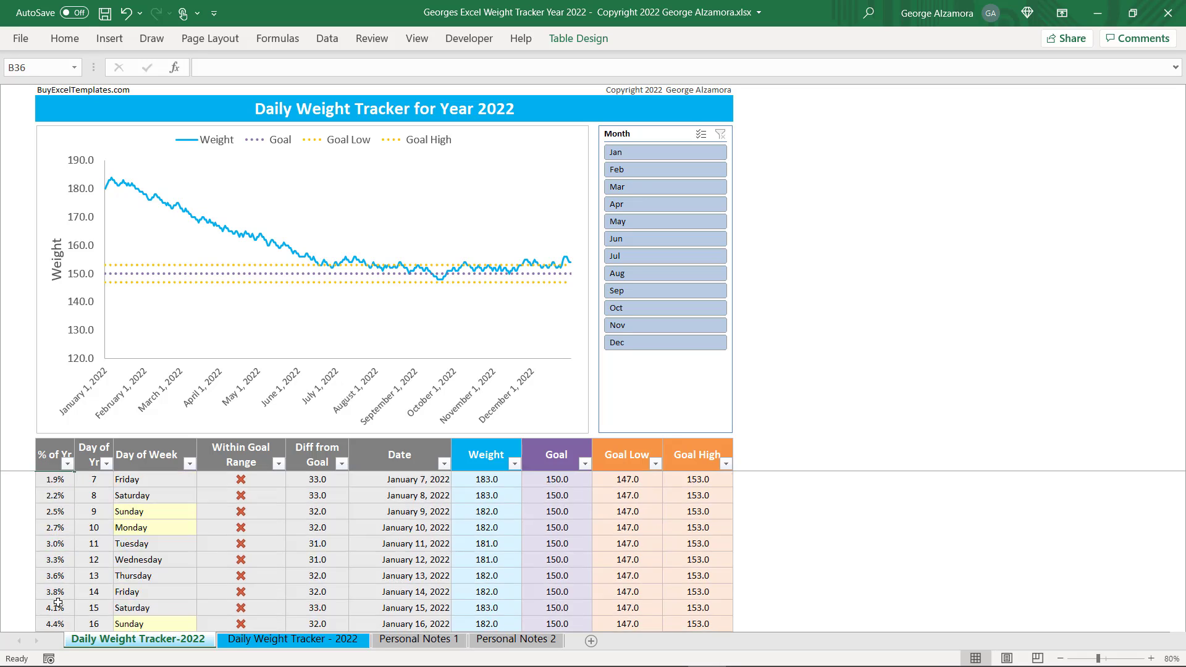
left_click(57, 562)
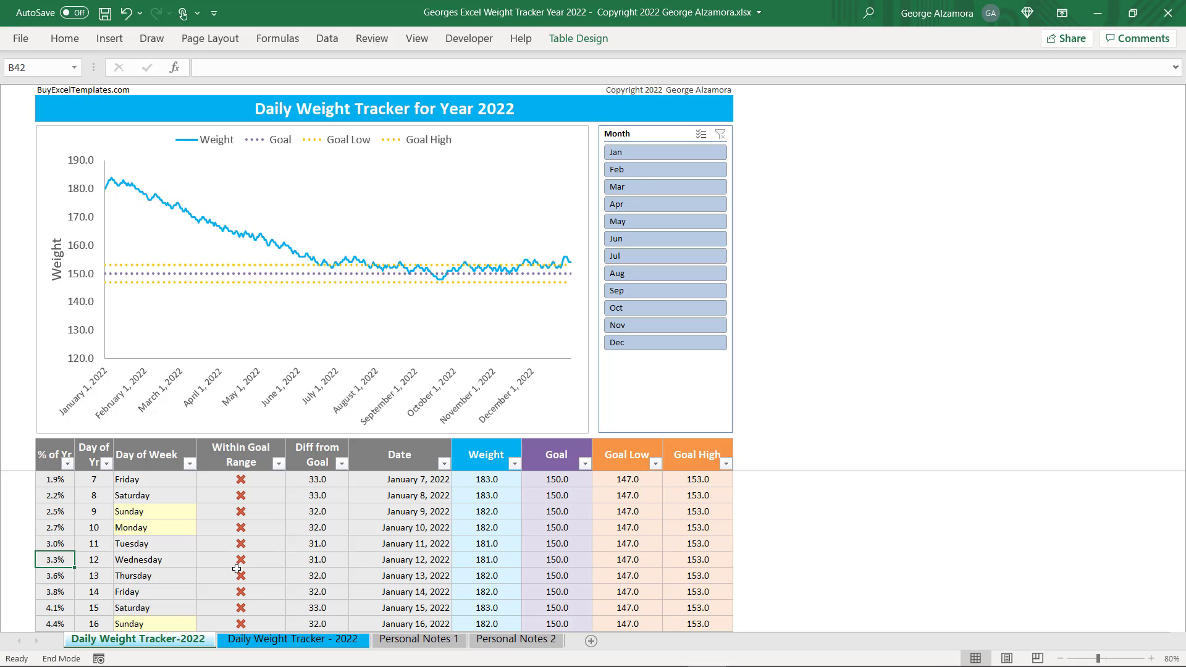
Jump to the last row and inspect late-December day-of-year and weekday cells
key("ctrl+Down")
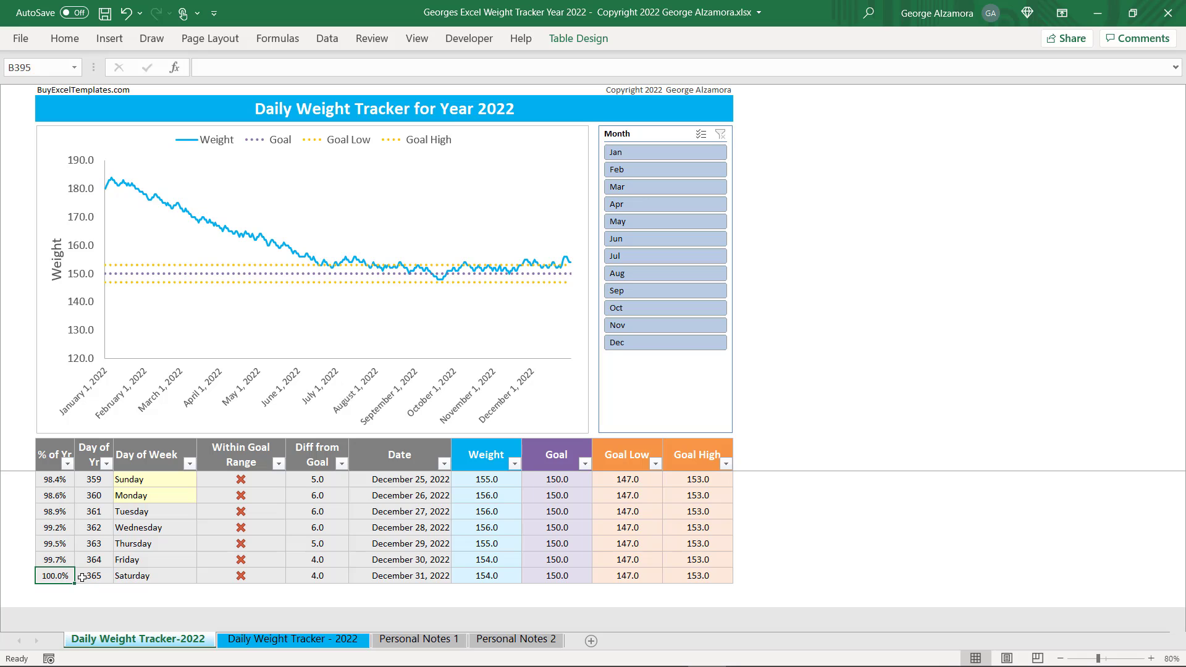
left_click(94, 512)
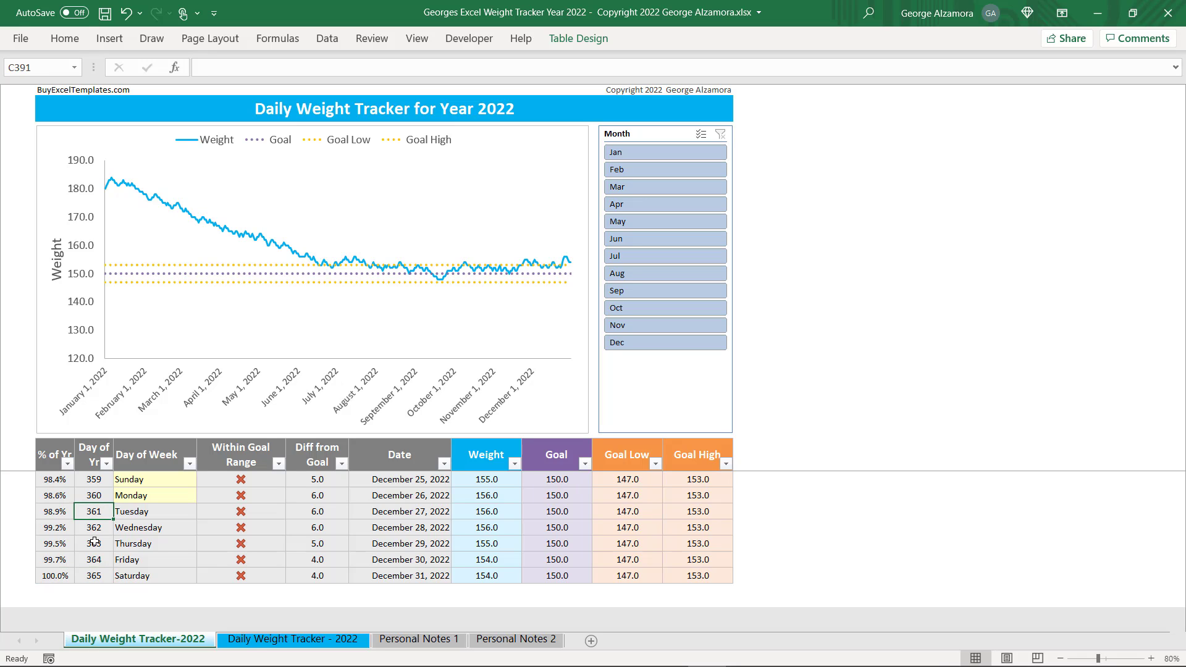
left_click(94, 544)
left_click(93, 574)
left_click(167, 522)
scroll(165, 523, "up", 1)
left_click(156, 511)
left_click(156, 527)
left_click(157, 545)
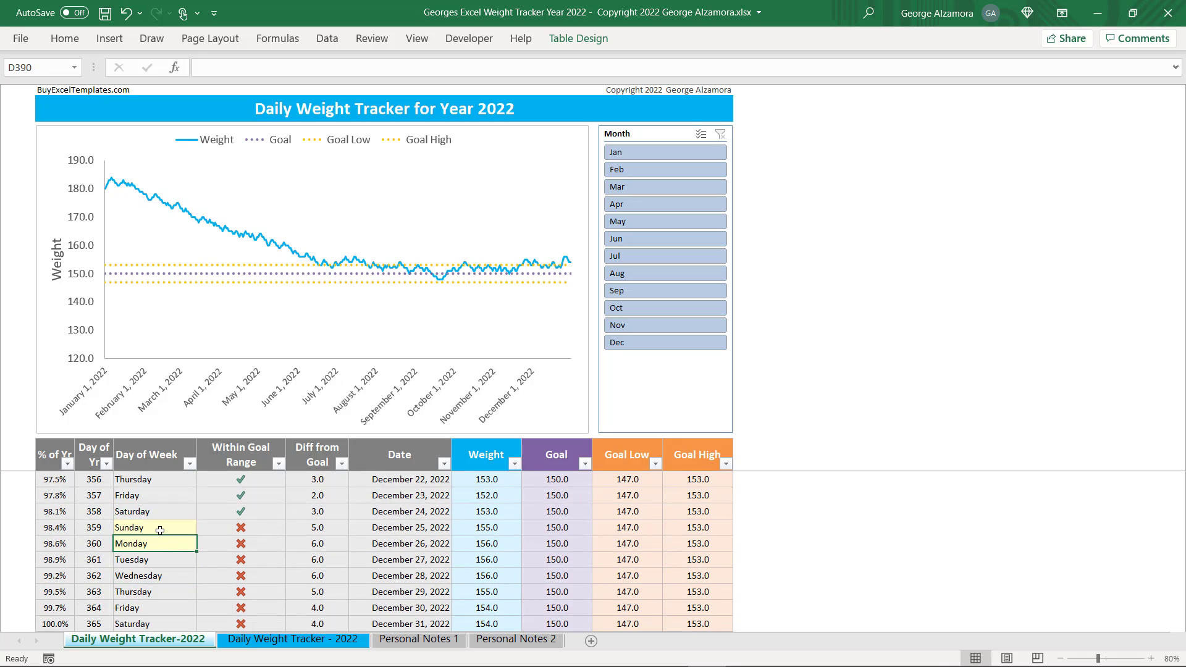
key("ctrl+Down")
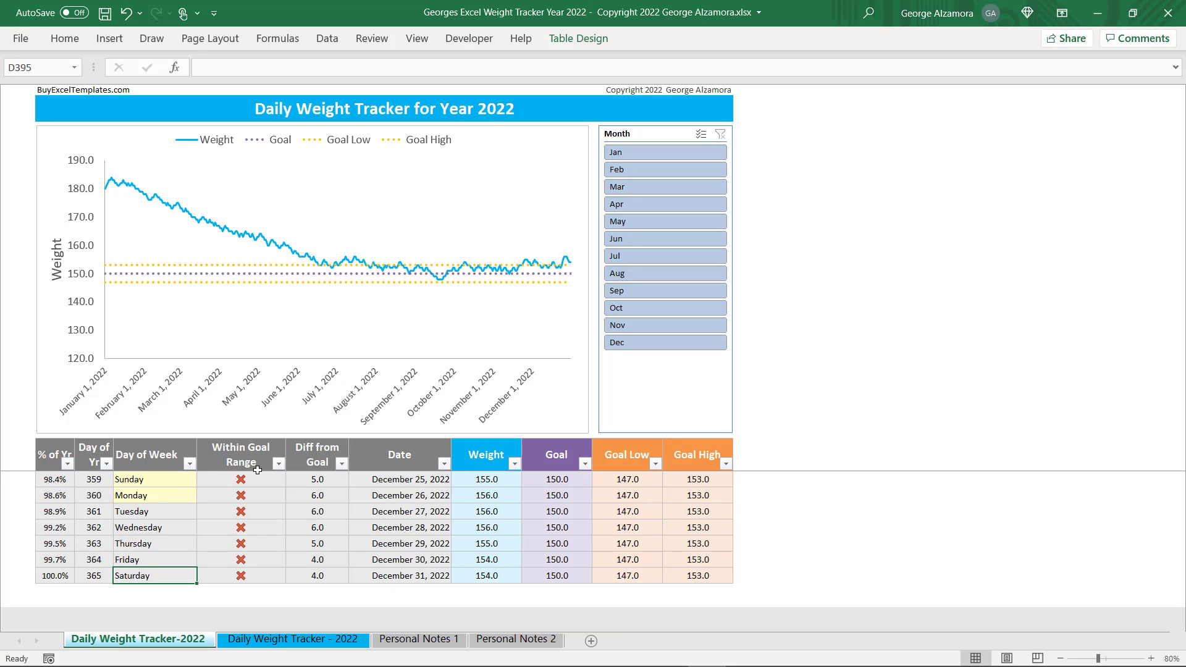
left_click(250, 532)
key("ctrl+Home")
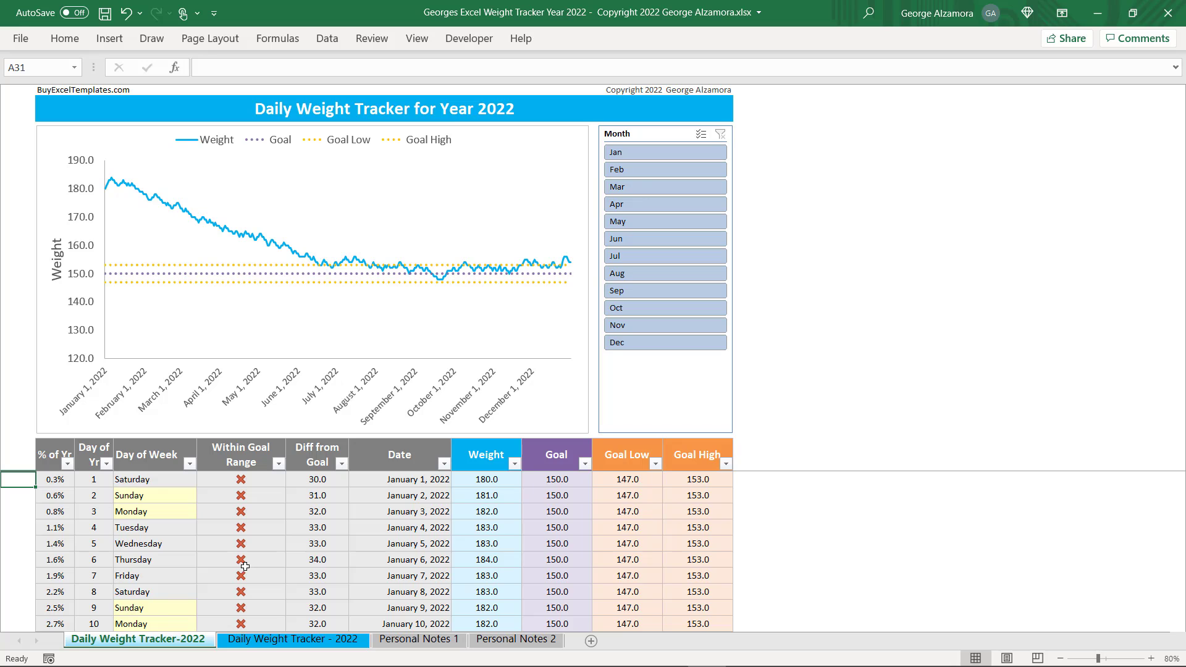
left_click(488, 480)
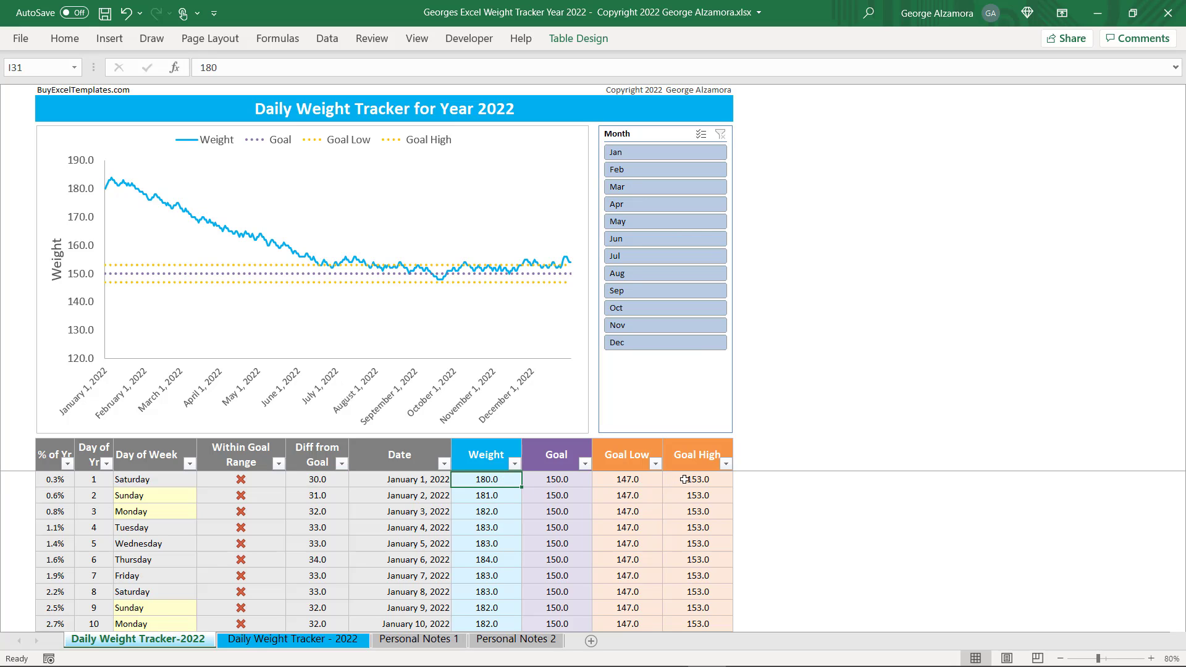
left_click(620, 482)
left_click_drag(620, 482, 671, 481)
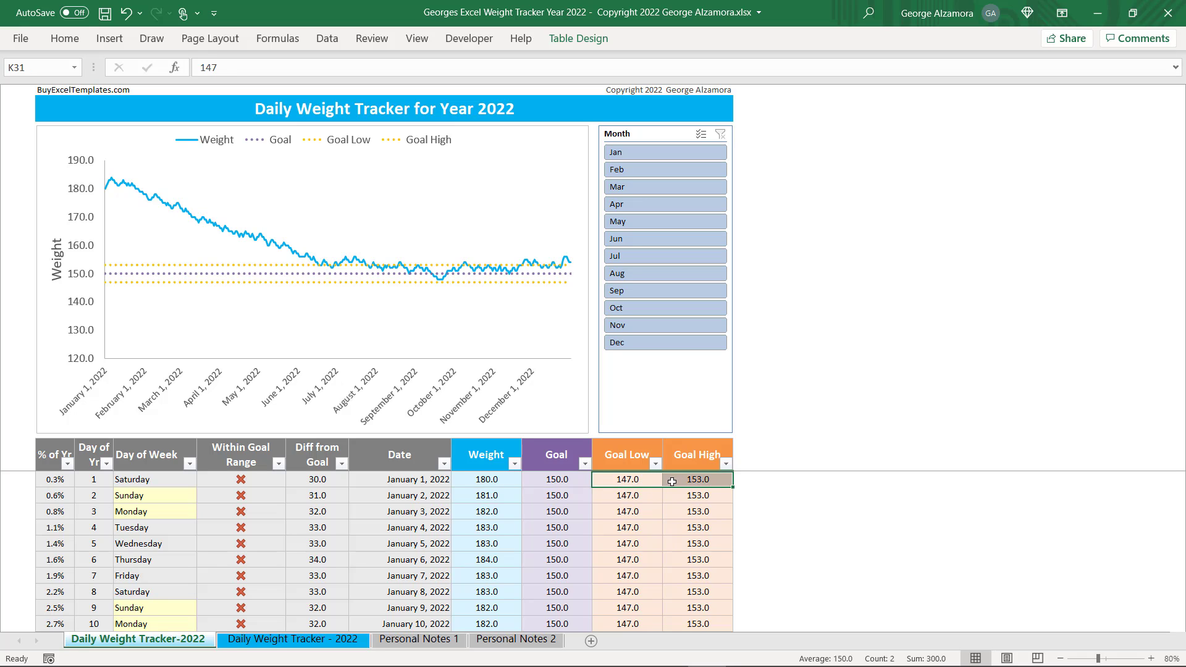
left_click(245, 482)
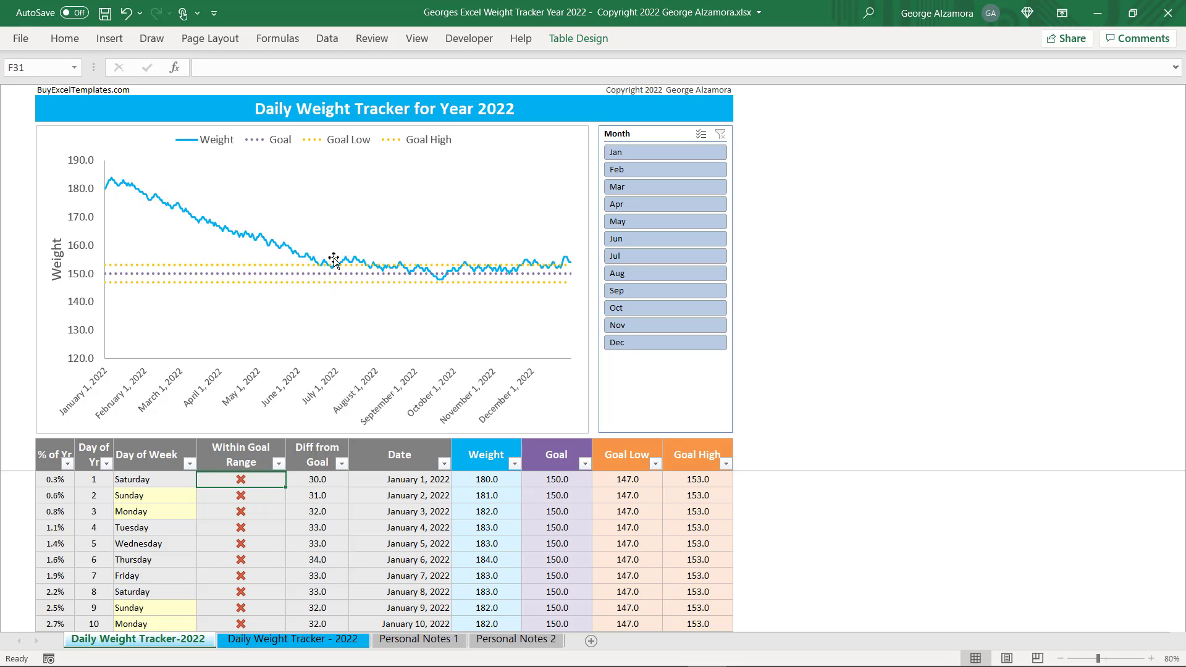
mouse_move(331, 273)
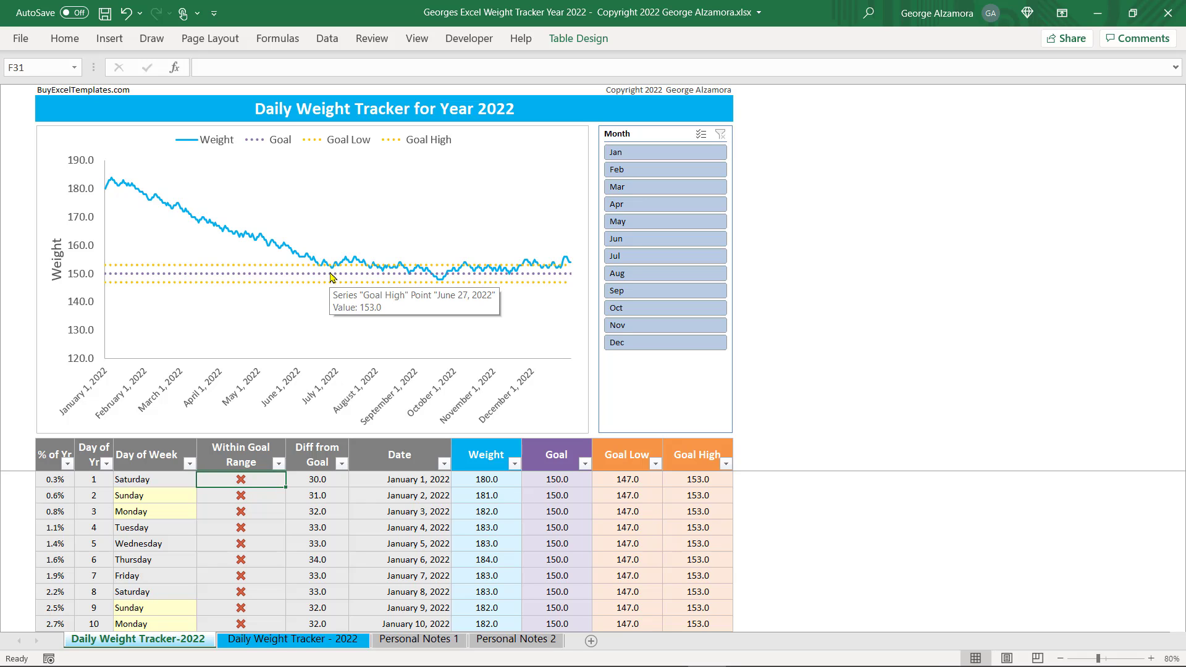
Scroll to mid-June and inspect June 17's range mark, date and 153 weight
scroll(295, 556, "down", 20)
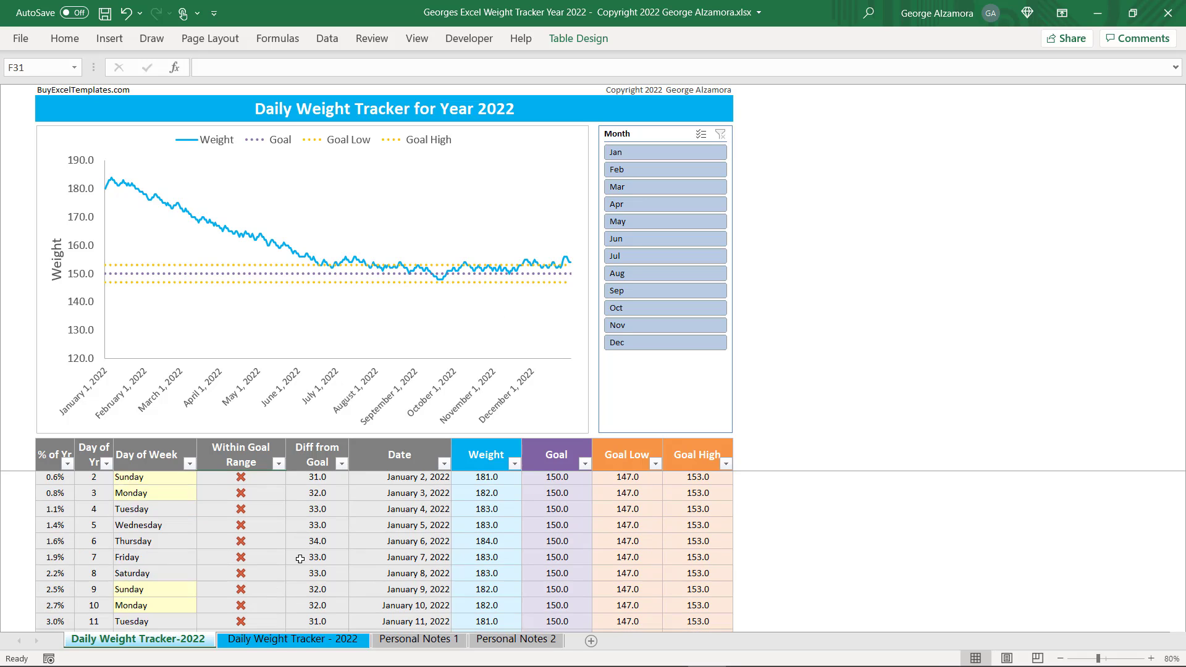
scroll(284, 559, "down", 6)
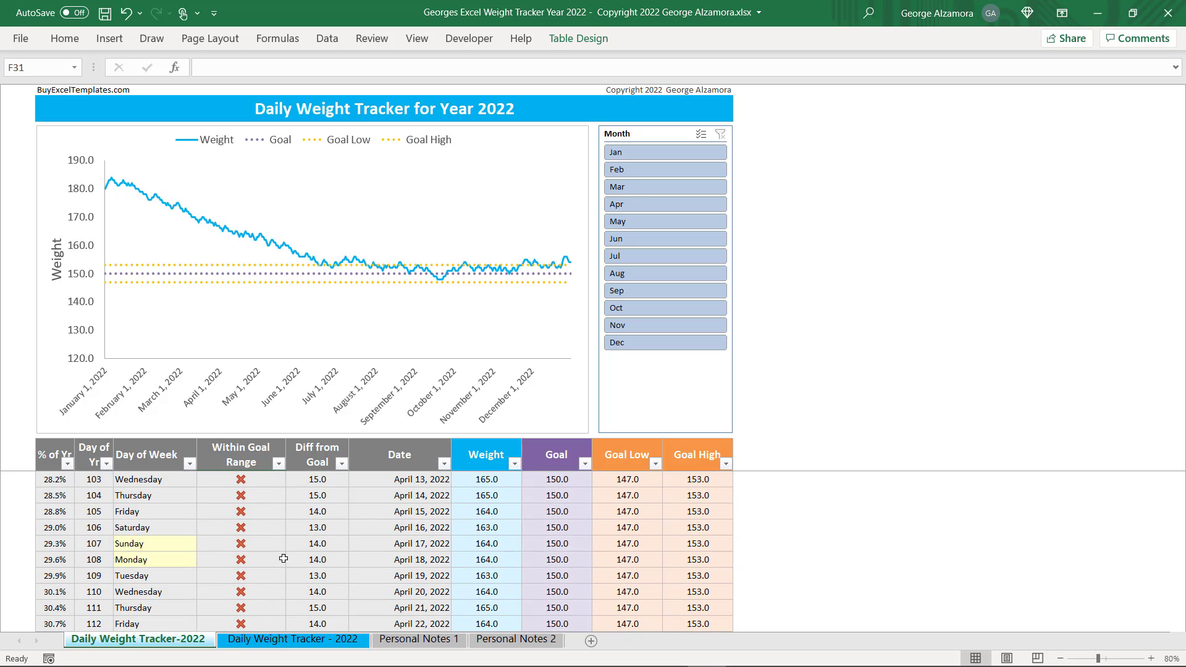
scroll(281, 559, "down", 18)
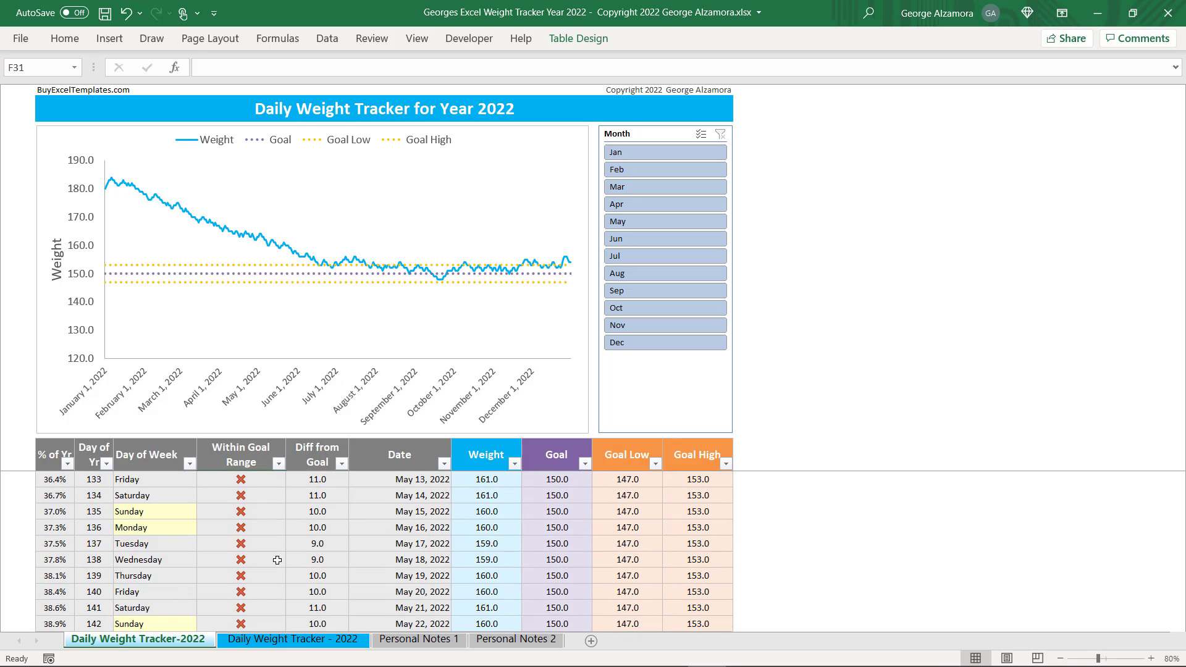
scroll(277, 560, "down", 2)
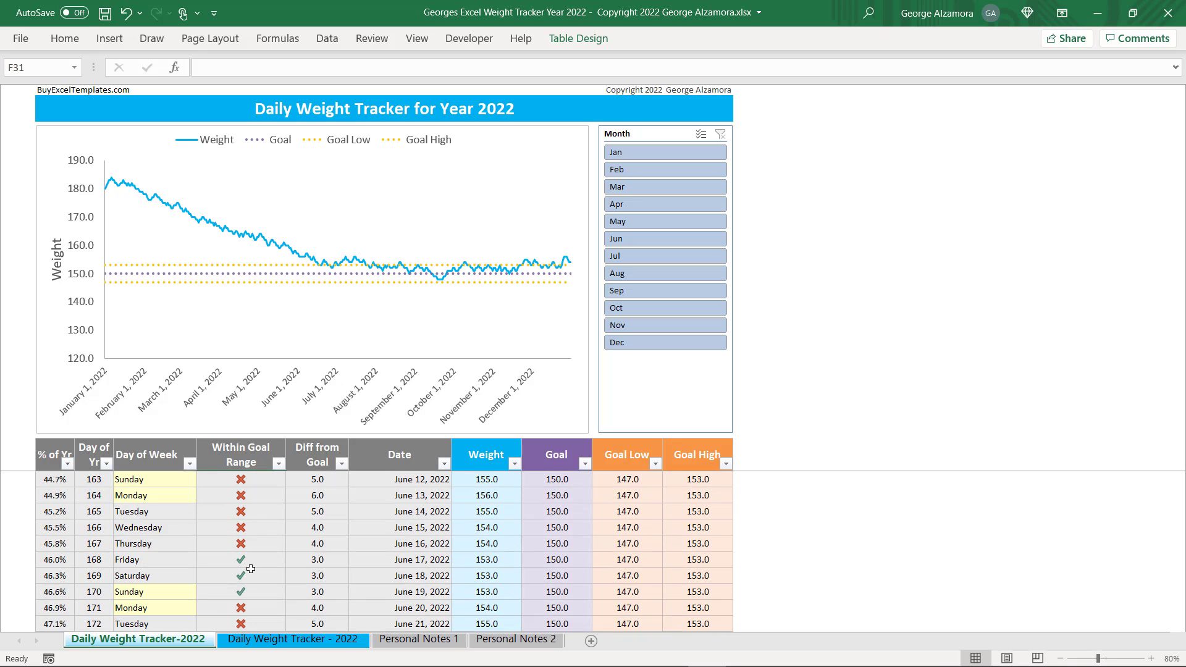
left_click_drag(251, 563, 247, 576)
left_click(332, 562)
left_click(427, 561)
left_click(491, 561)
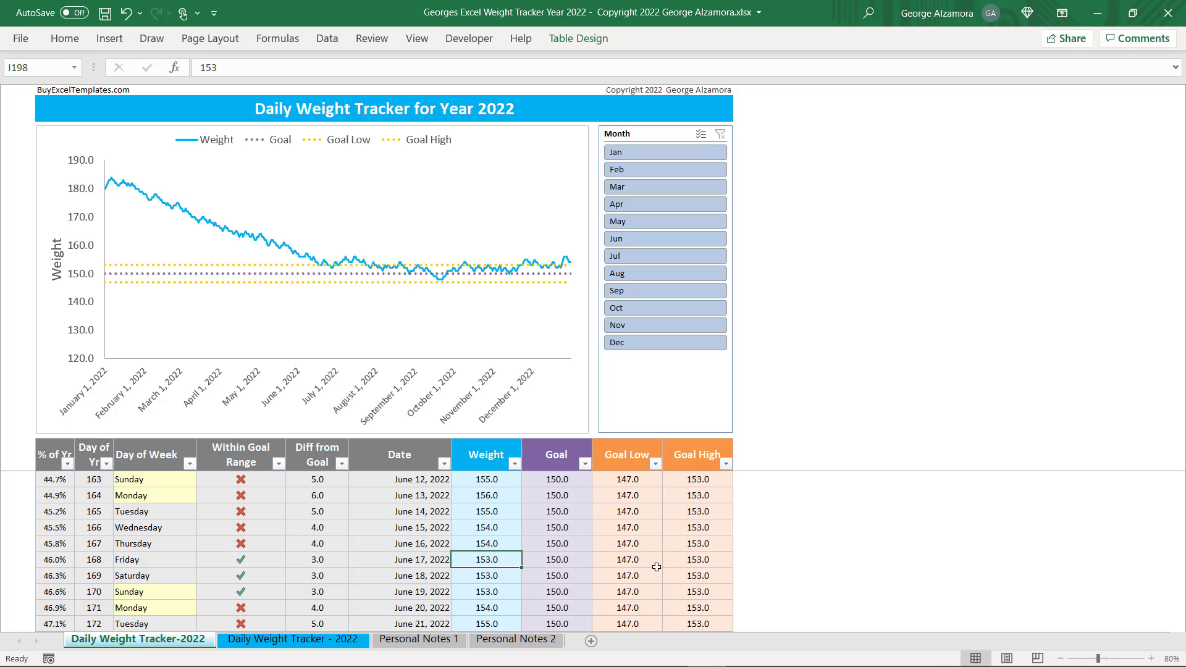
left_click(284, 567)
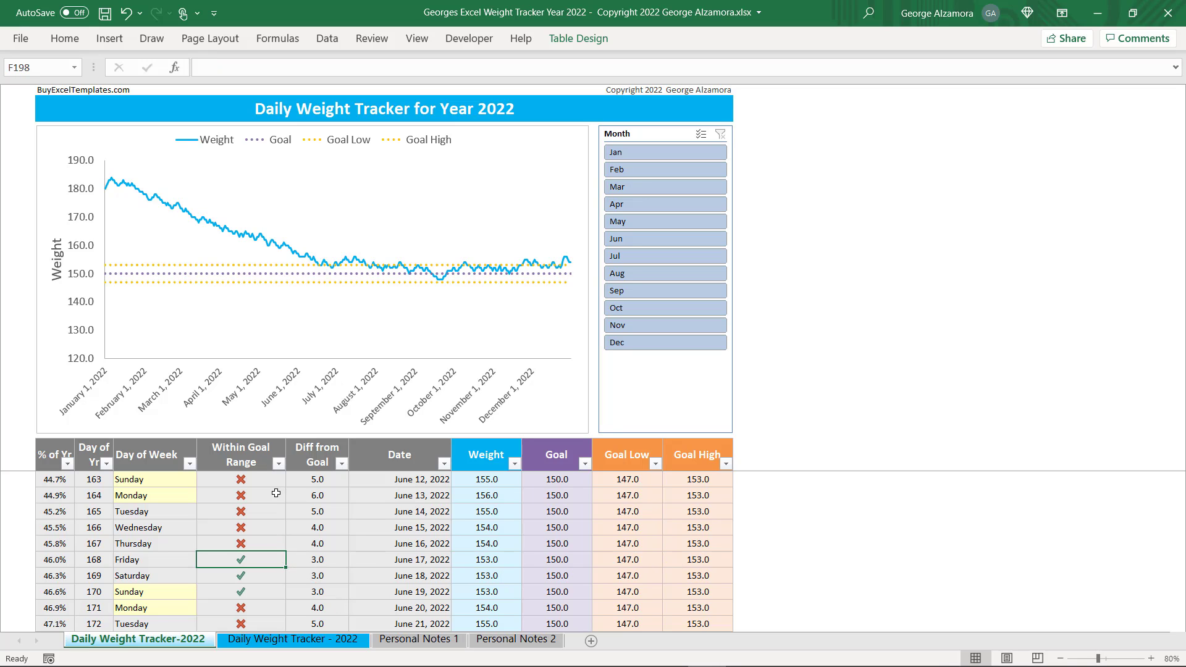
Open and close the Within Goal Range, Date and Weight column filter lists
left_click(278, 464)
left_click(426, 468)
left_click(443, 464)
left_click(513, 464)
left_click(513, 464)
left_click(513, 464)
Select Sep in the Month slicer to show only September
scroll(371, 562, "up", 12)
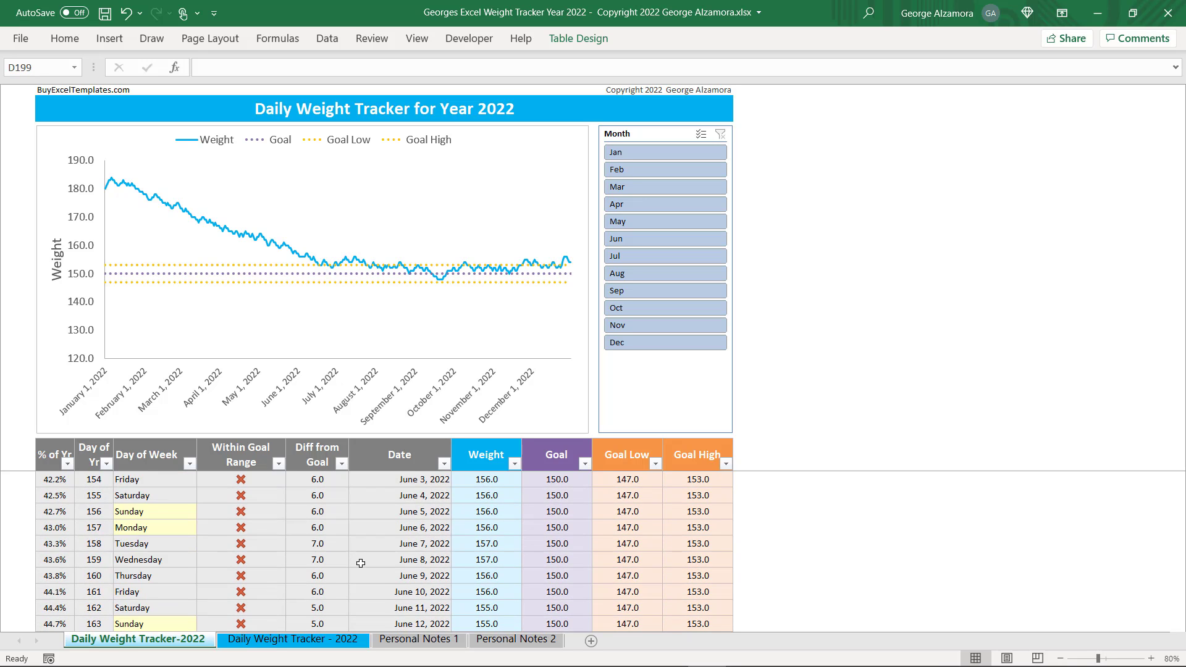
scroll(364, 563, "up", 20)
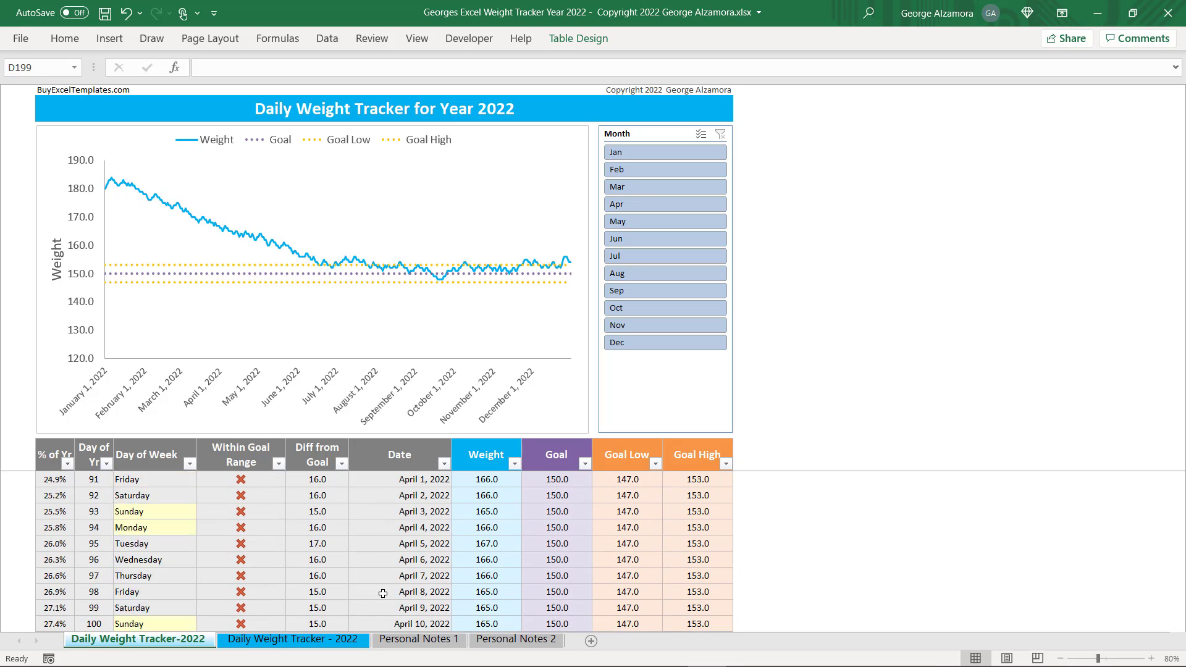
left_click(644, 292)
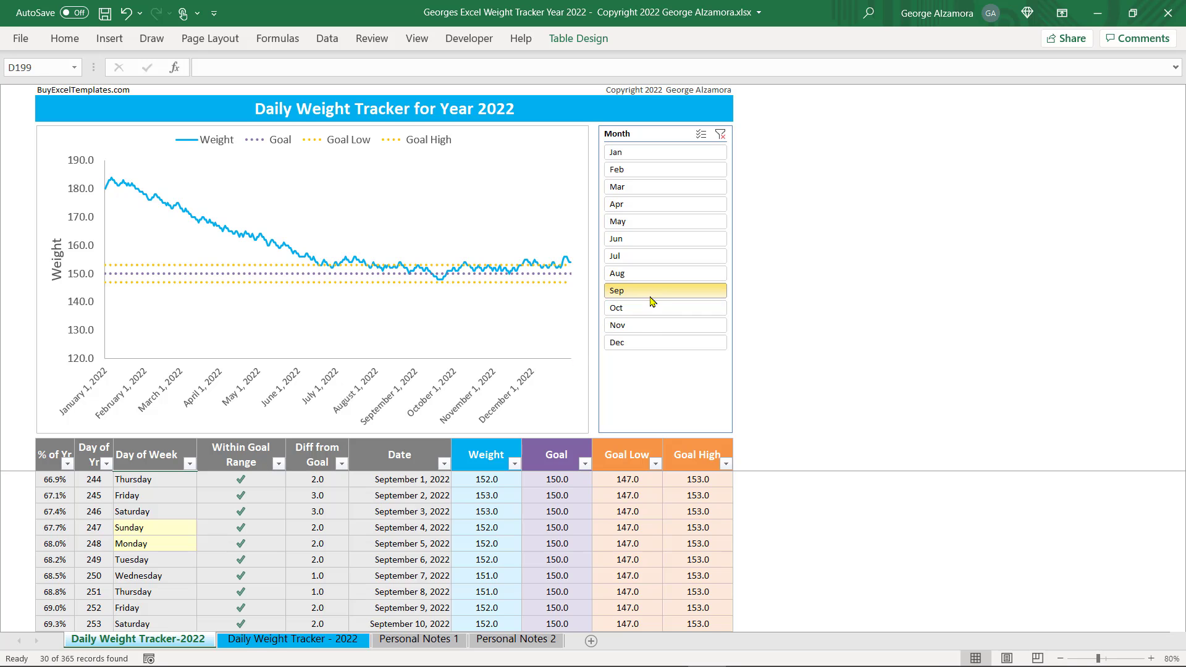